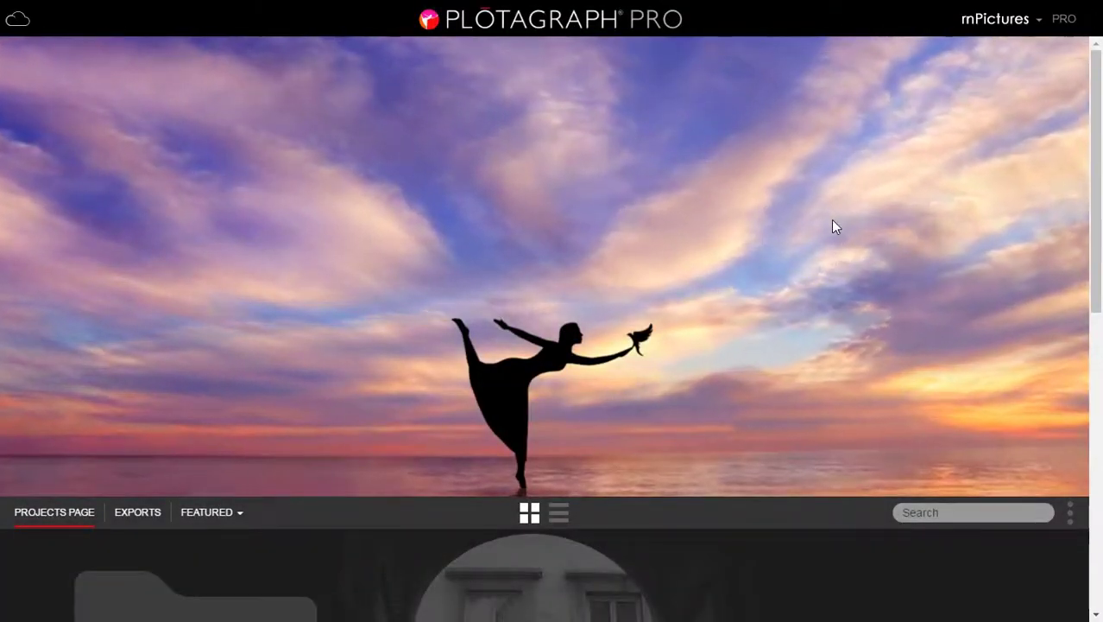
Scroll down the Projects page to reach the Create New Project tile.
{"action": "scroll", "coordinate": [834, 227], "scroll_direction": "down", "scroll_amount": 3}
{"action": "scroll", "coordinate": [834, 226], "scroll_direction": "down", "scroll_amount": 4}
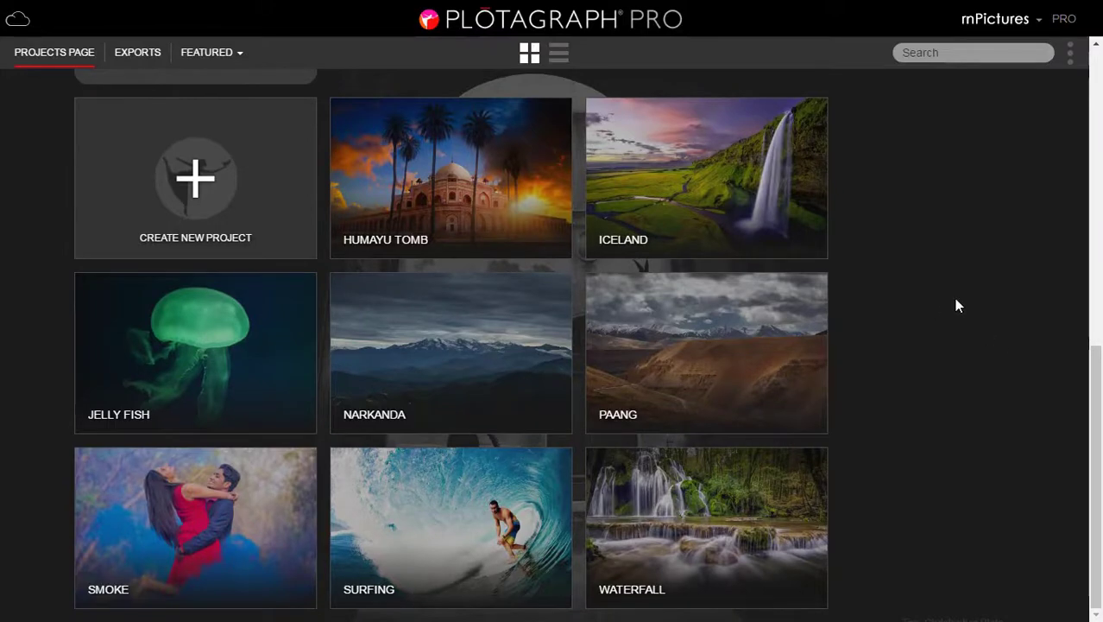
{"action": "scroll", "coordinate": [956, 305], "scroll_direction": "up", "scroll_amount": 4}
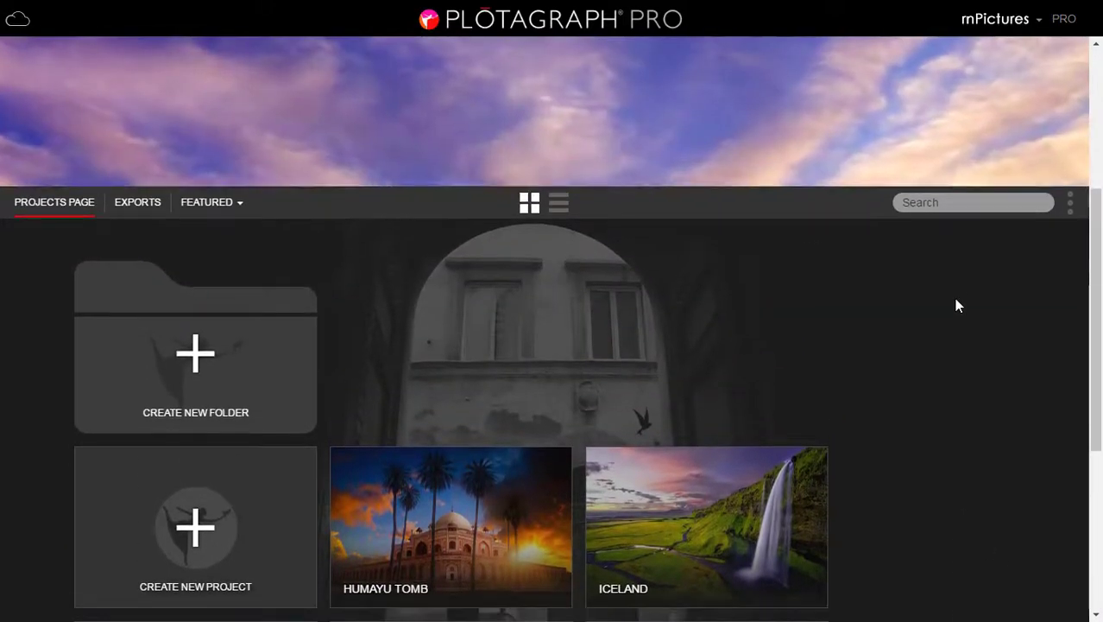
{"action": "scroll", "coordinate": [956, 305], "scroll_direction": "down", "scroll_amount": 1}
{"action": "scroll", "coordinate": [956, 304], "scroll_direction": "up", "scroll_amount": 1}
{"action": "scroll", "coordinate": [956, 305], "scroll_direction": "down", "scroll_amount": 1}
Start a new project named Iceland using the photo sugar-loaf-2203690.jpg.
{"action": "left_click", "coordinate": [193, 440]}
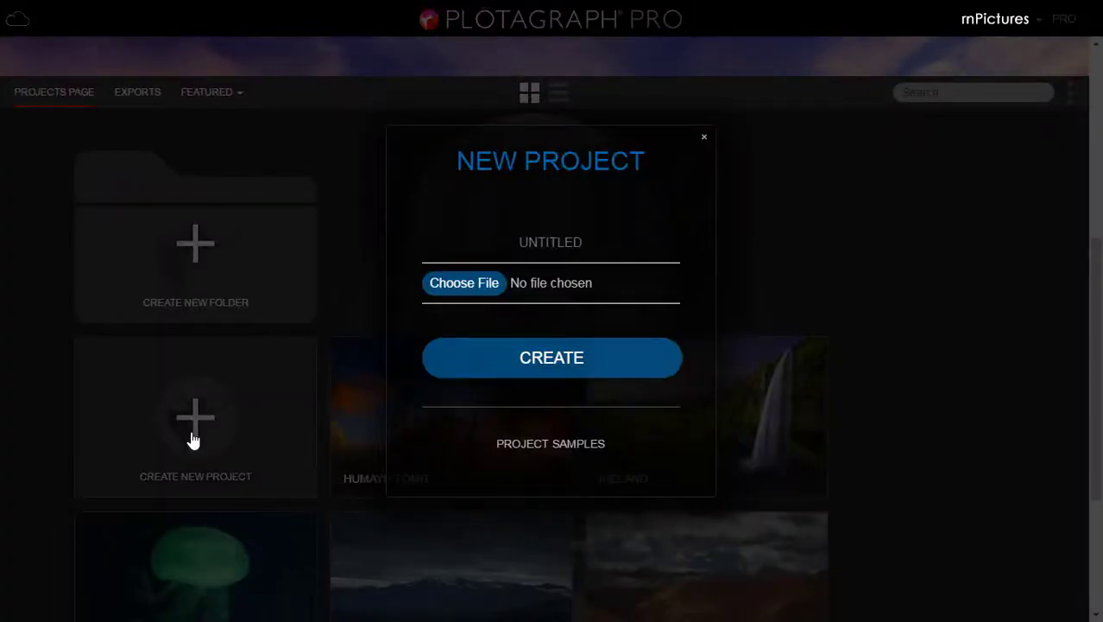
{"action": "left_click", "coordinate": [498, 285]}
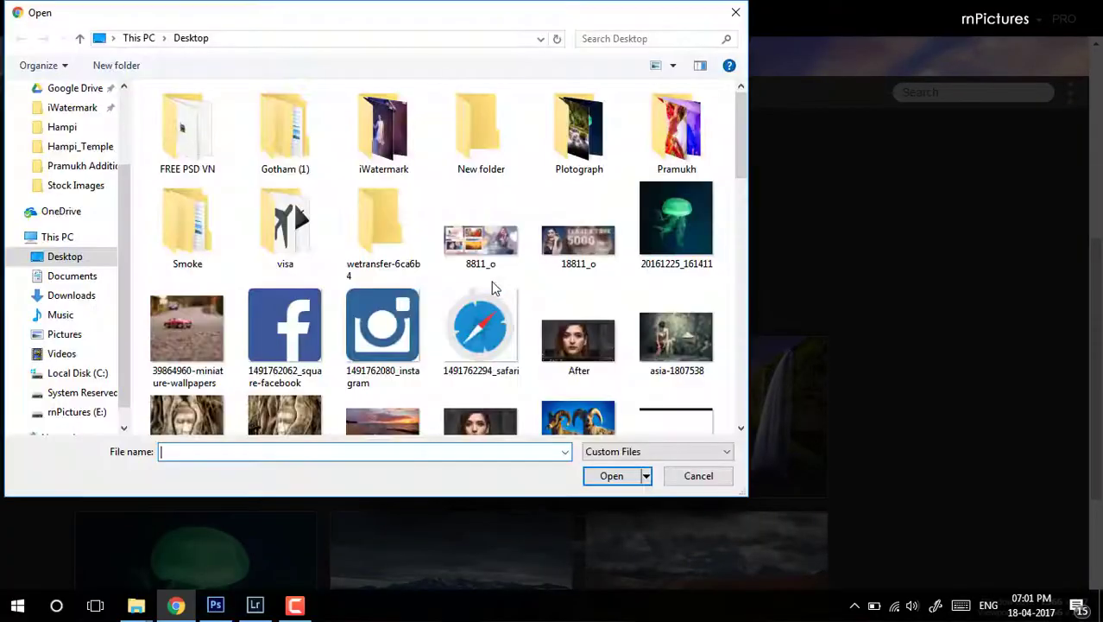
{"action": "left_click_drag", "start_coordinate": [737, 162], "coordinate": [739, 391]}
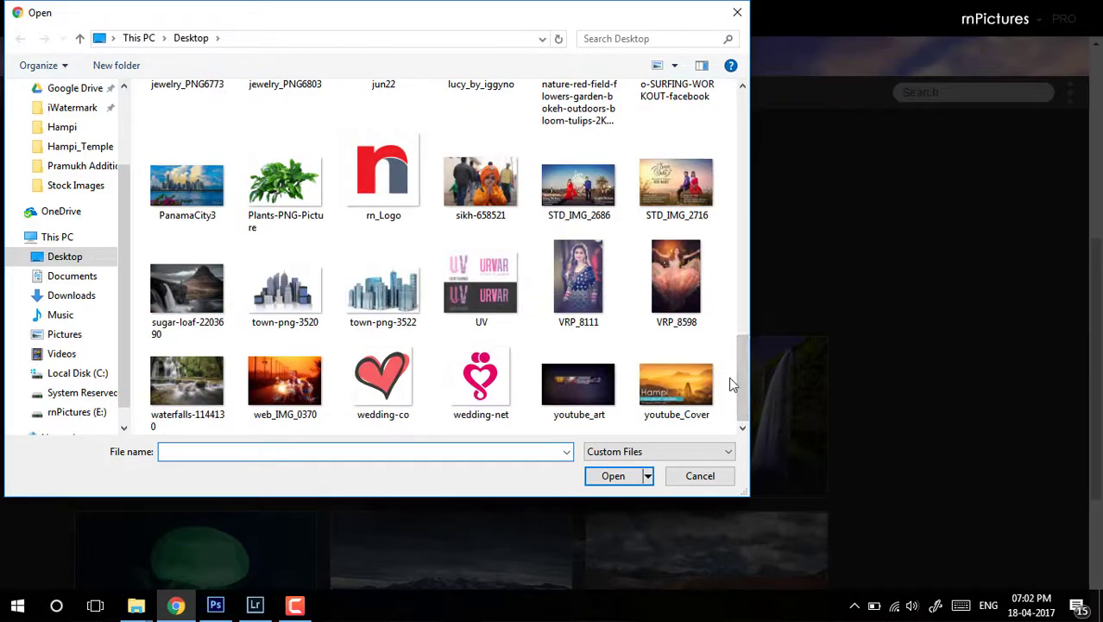
{"action": "left_click", "coordinate": [195, 273]}
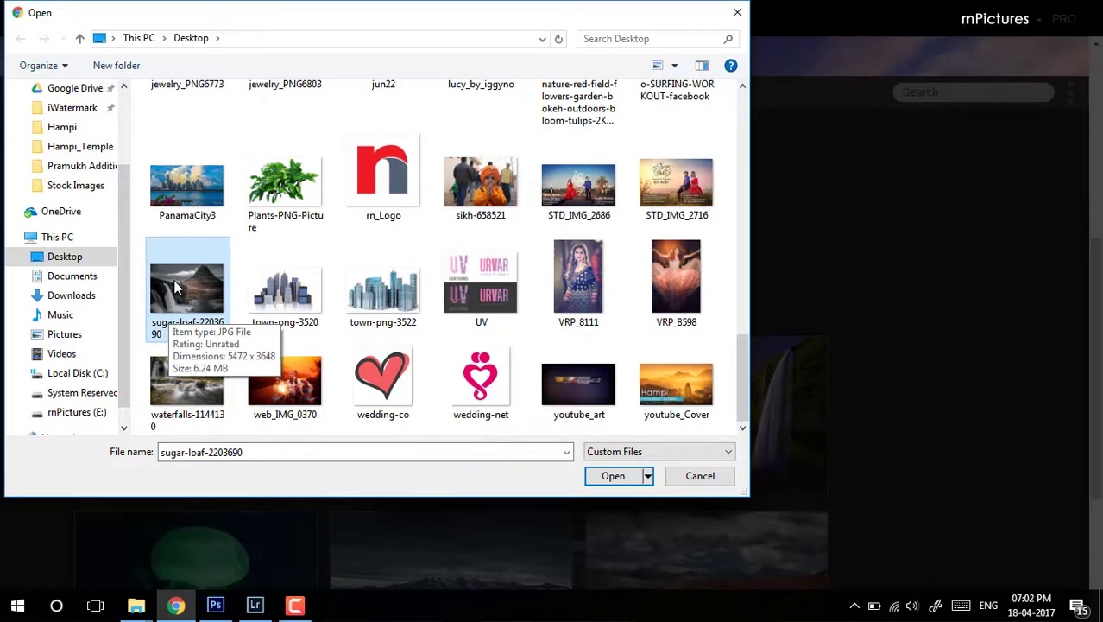
{"action": "left_click", "coordinate": [613, 476]}
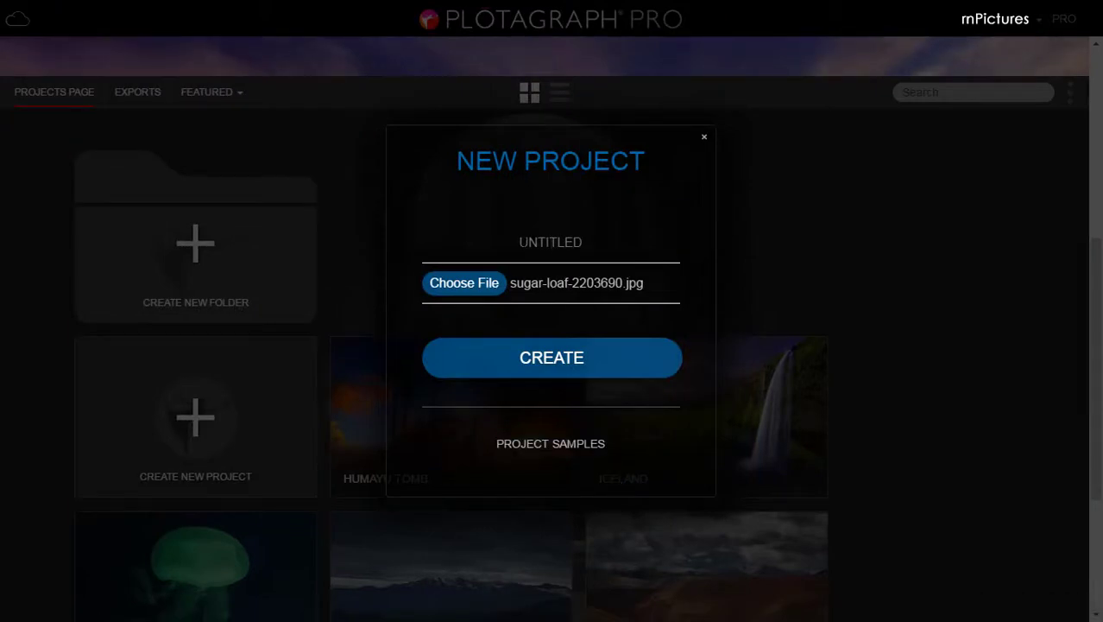
{"action": "type", "text": "Iceland"}
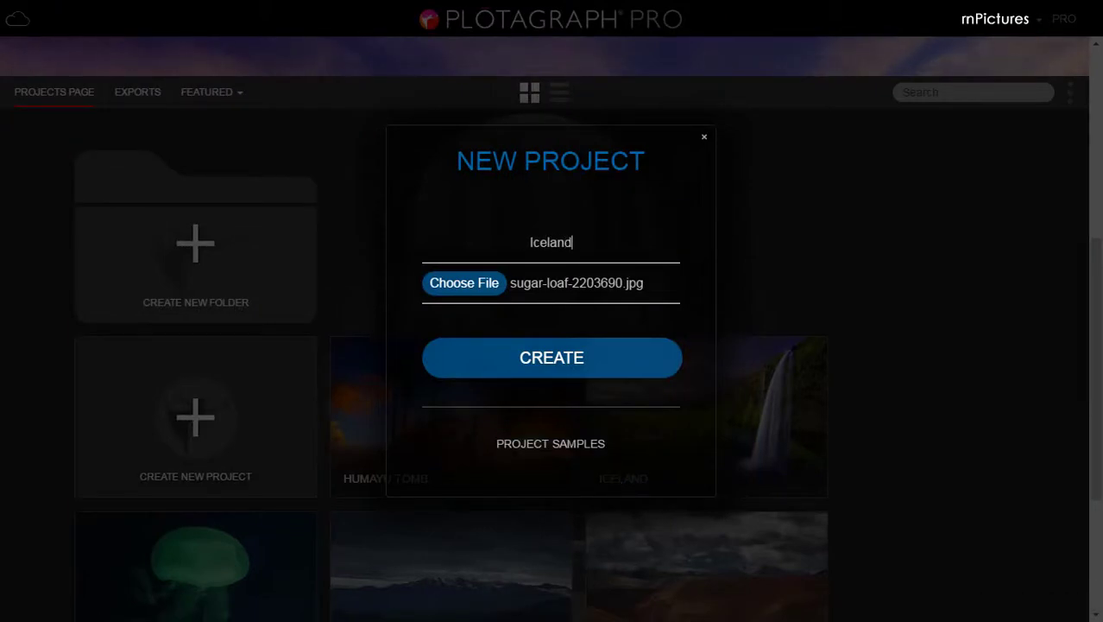
Create the Iceland project and browse the selection, mask, brush, feather, animation point and properties tools.
{"action": "left_click", "coordinate": [582, 365]}
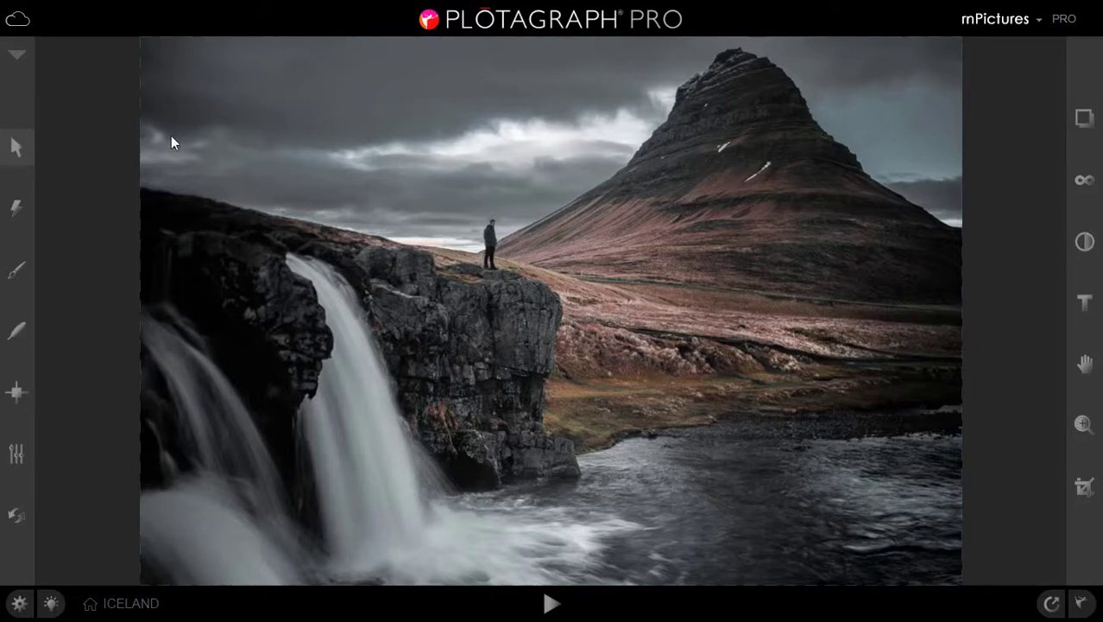
{"action": "left_click", "coordinate": [22, 148]}
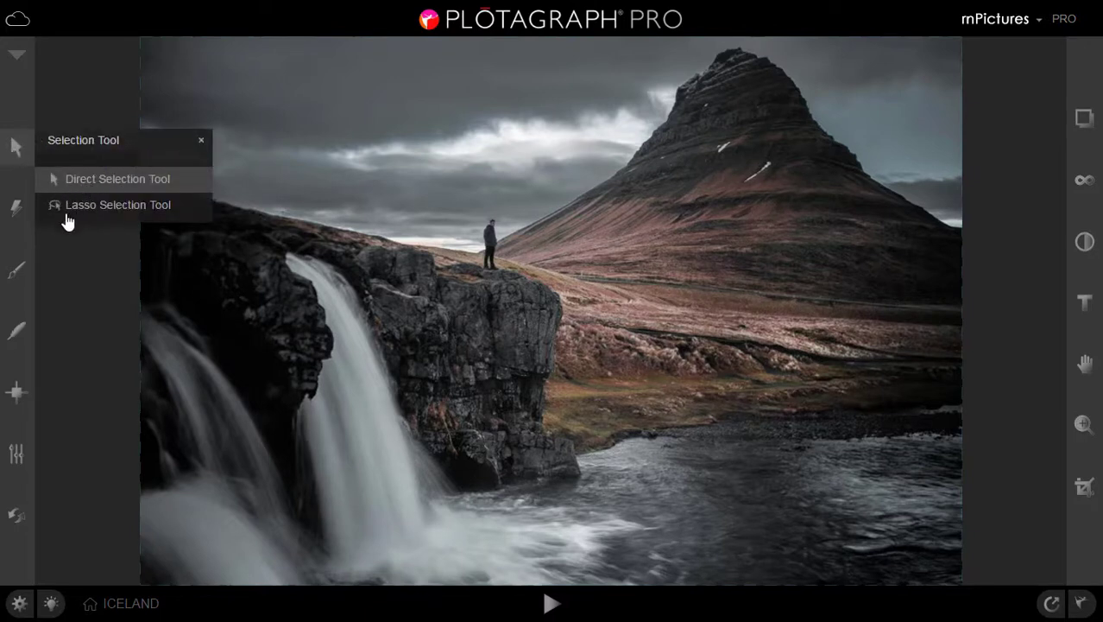
{"action": "left_click", "coordinate": [21, 220]}
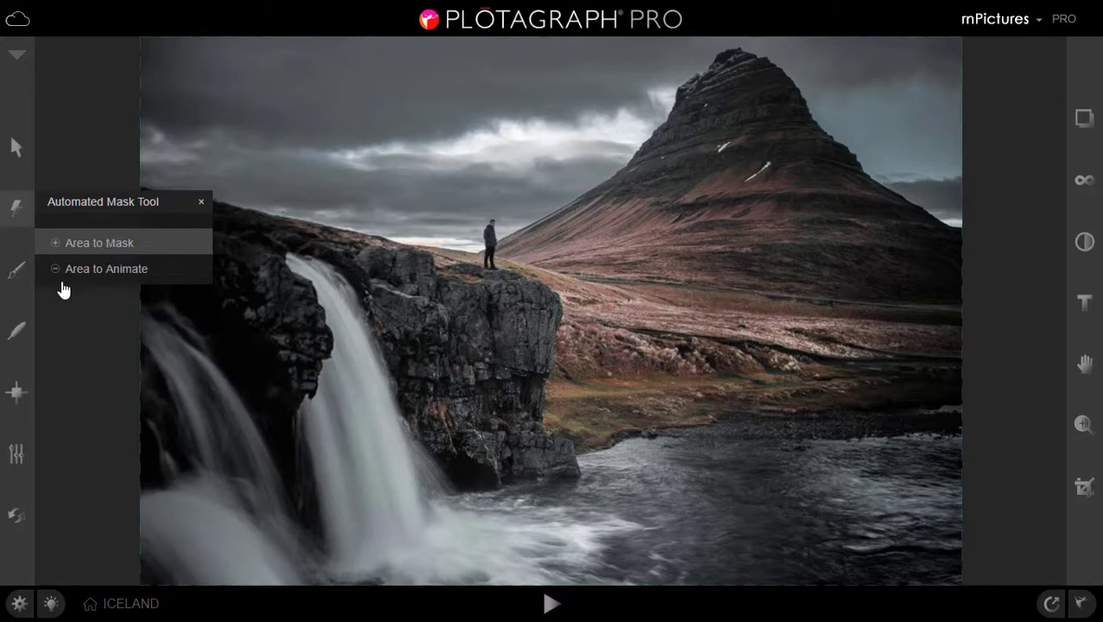
{"action": "left_click", "coordinate": [18, 276]}
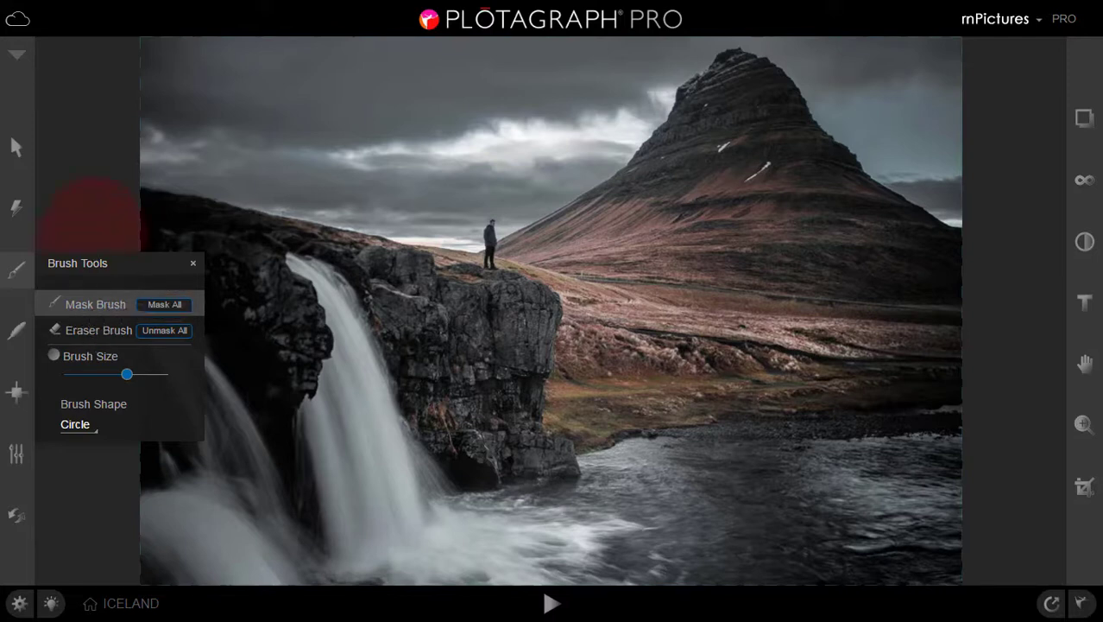
{"action": "left_click", "coordinate": [28, 340]}
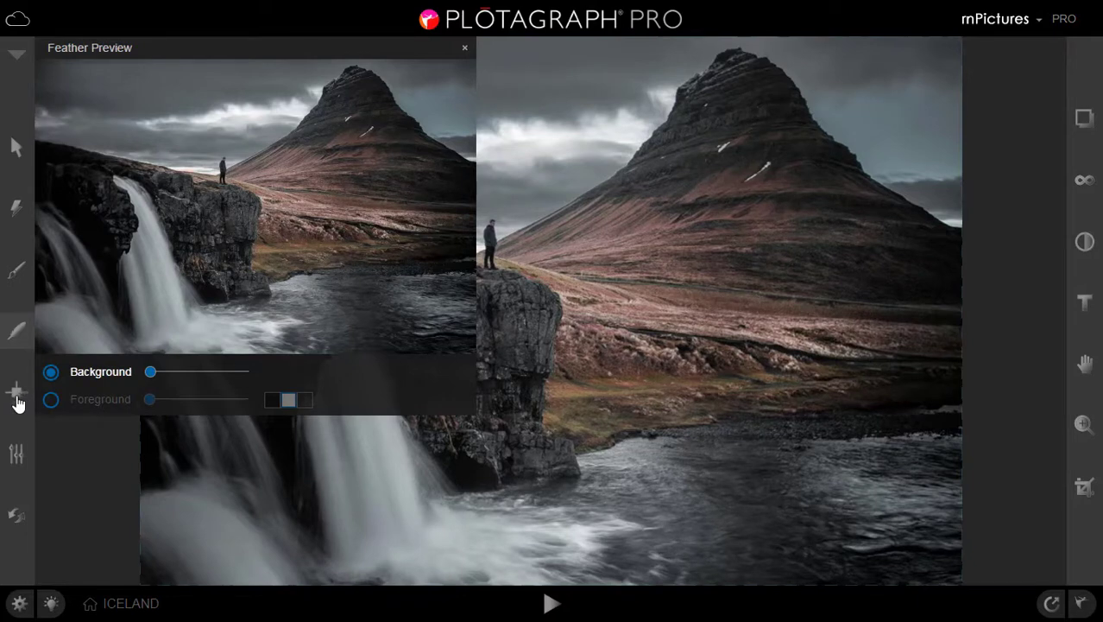
{"action": "left_click", "coordinate": [17, 402]}
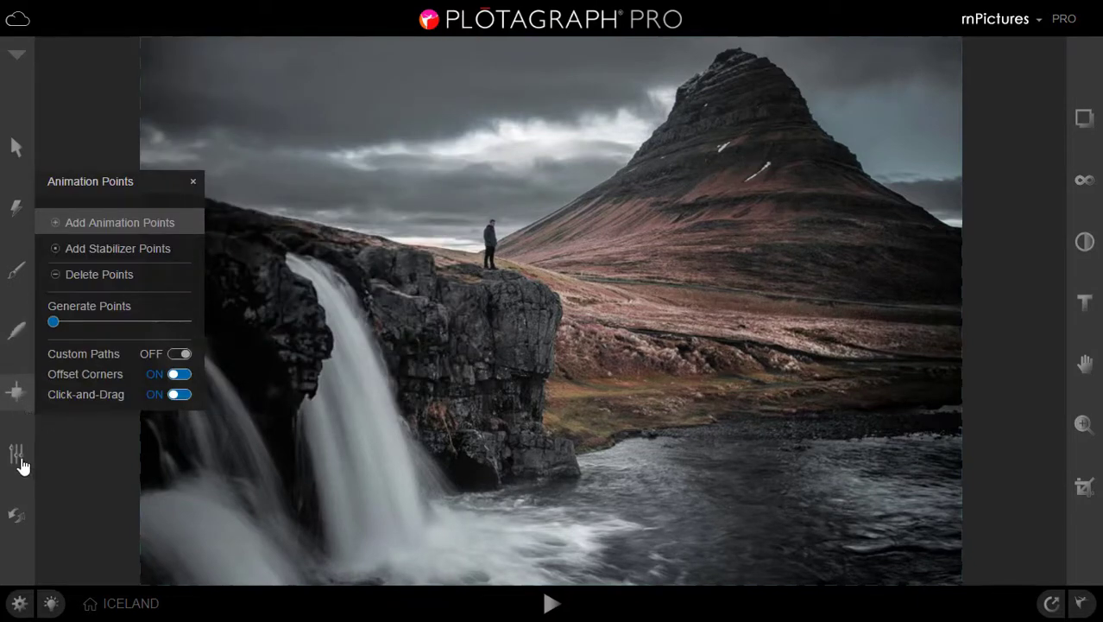
{"action": "left_click", "coordinate": [21, 461]}
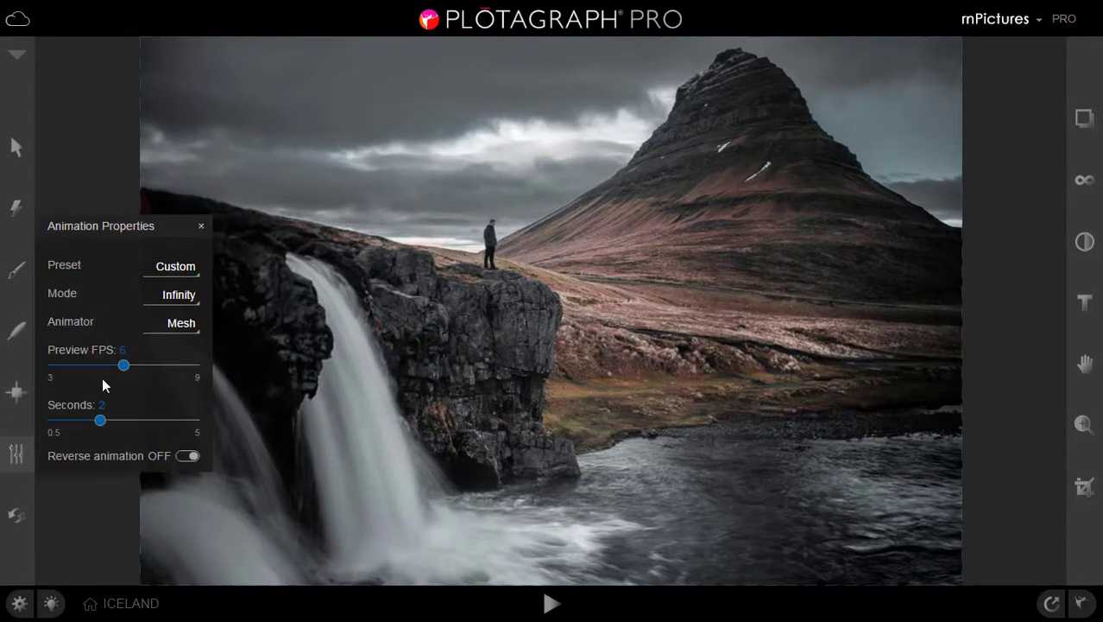
{"action": "left_click", "coordinate": [65, 480]}
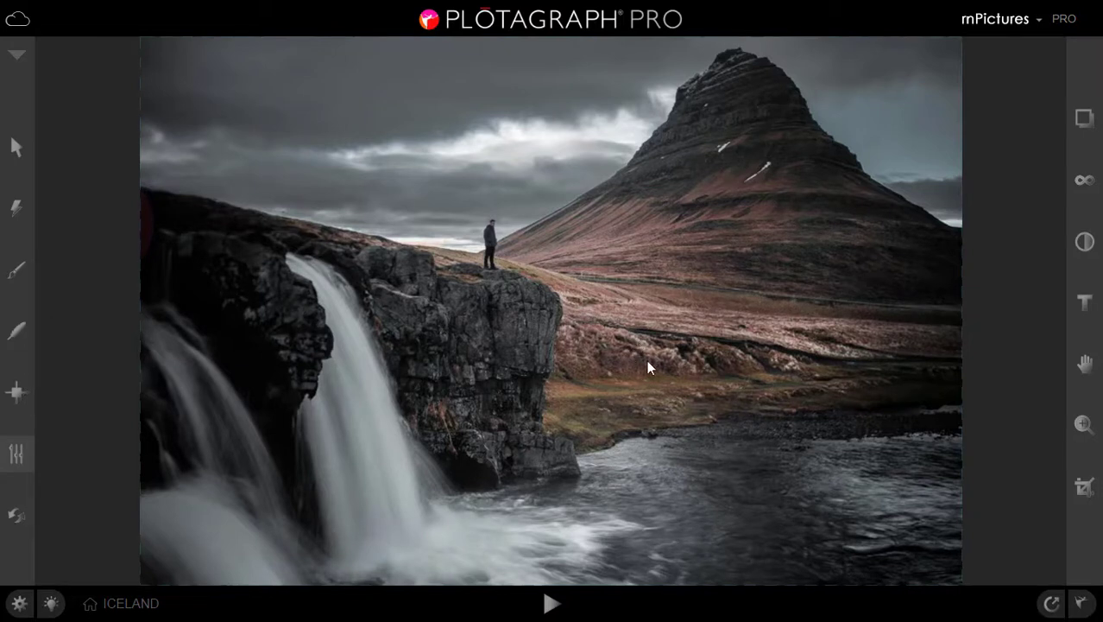
Set the Automated Mask tool to Area to Mask.
{"action": "left_click", "coordinate": [17, 206]}
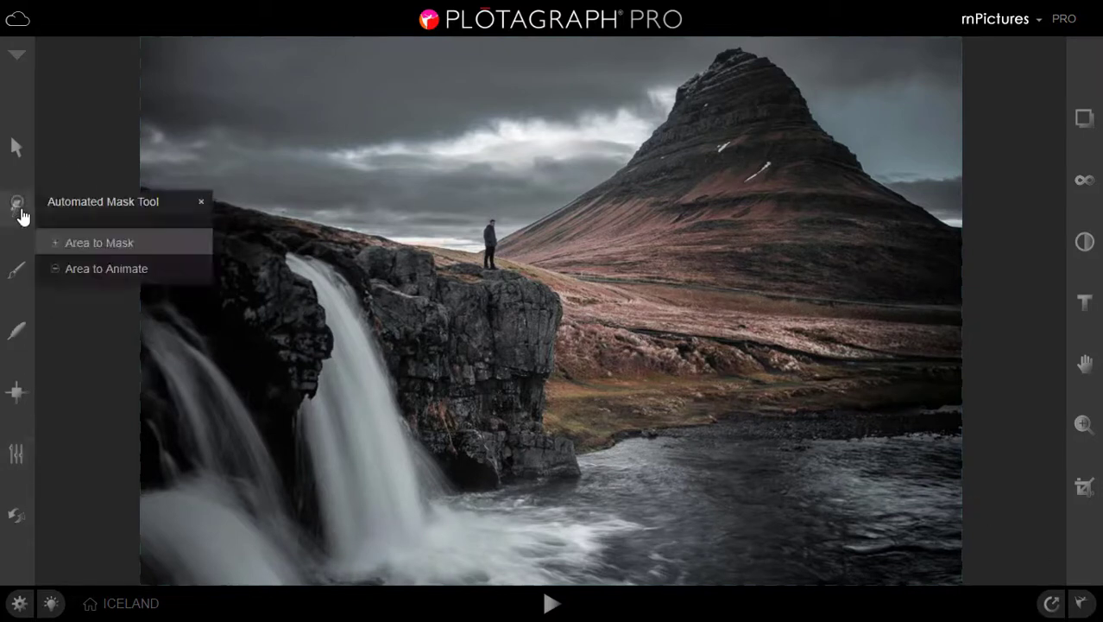
{"action": "left_click", "coordinate": [78, 252]}
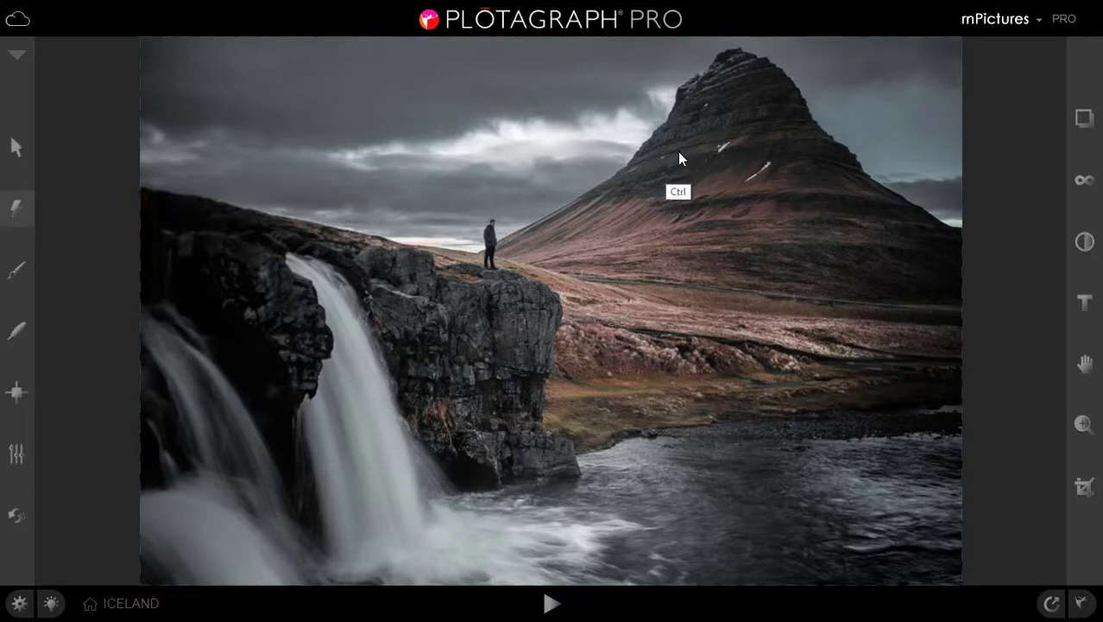
{"action": "left_click", "coordinate": [16, 209]}
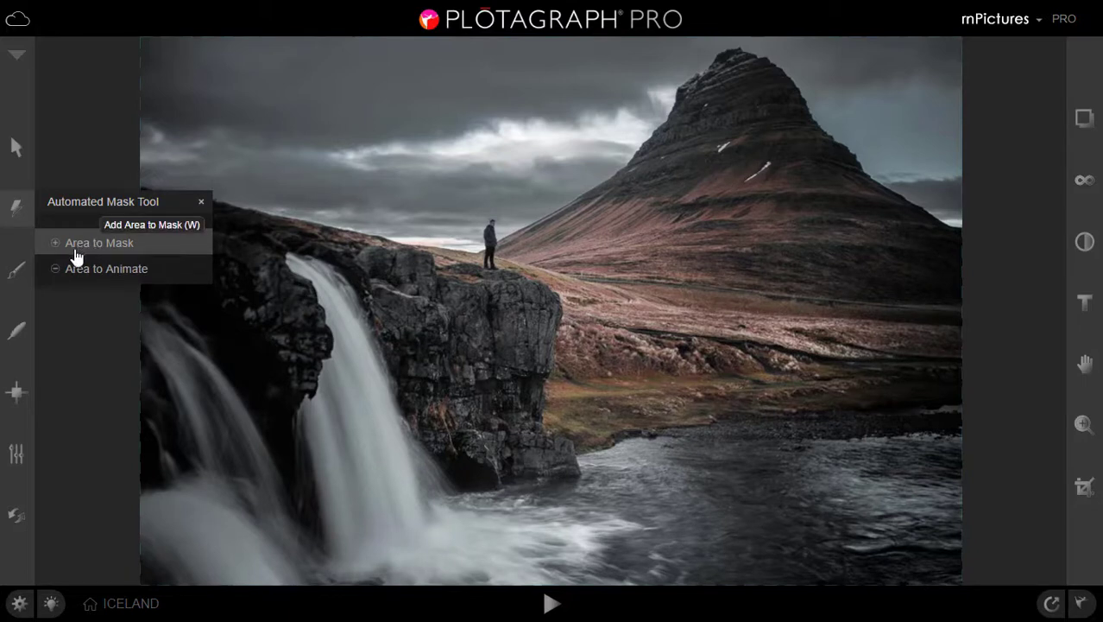
{"action": "left_click", "coordinate": [85, 248]}
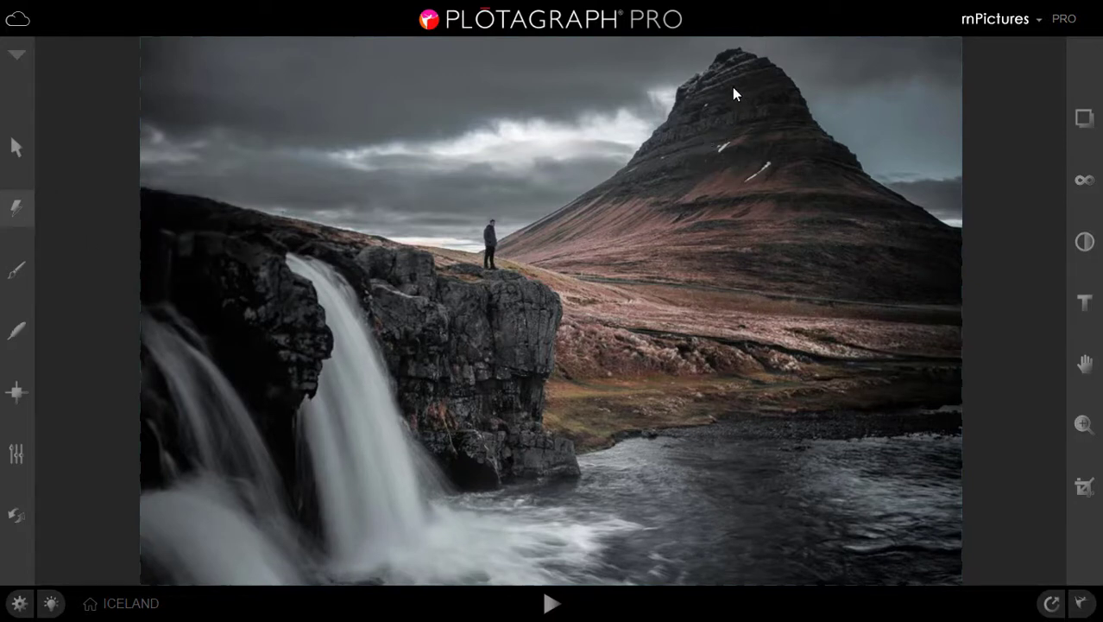
Draw mask strokes along both mountain slopes, the ground edge, the cliff and the land left of the waterfall.
{"action": "mouse_move", "coordinate": [732, 79]}
{"action": "left_mouse_down"}
{"action": "mouse_move", "coordinate": [714, 139]}
{"action": "mouse_move", "coordinate": [636, 247]}
{"action": "left_mouse_up"}
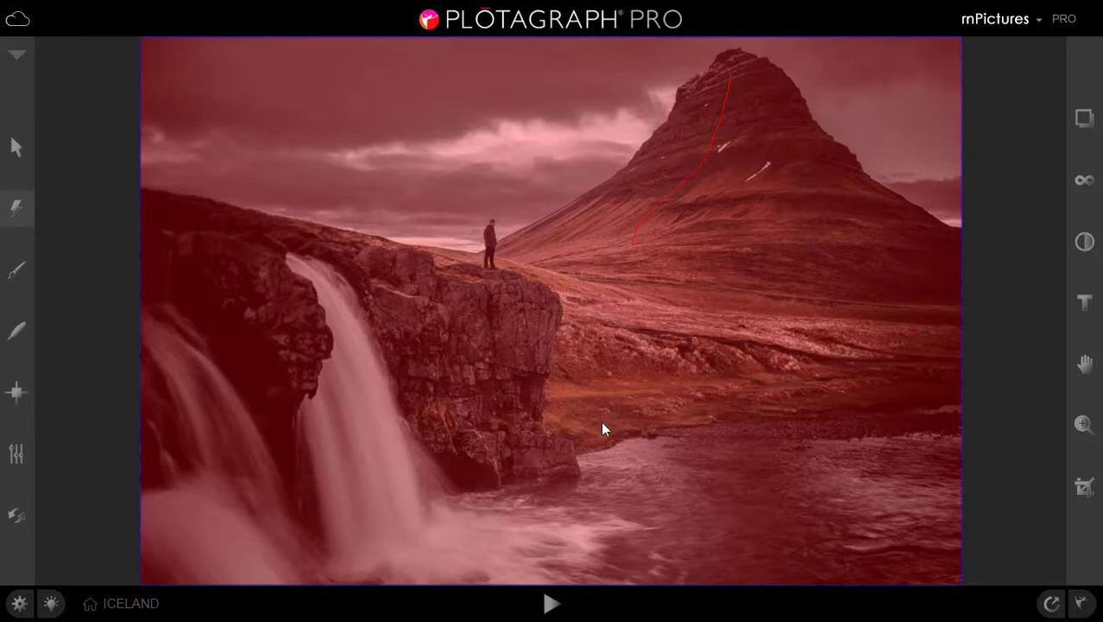
{"action": "left_click_drag", "start_coordinate": [878, 398], "coordinate": [960, 380]}
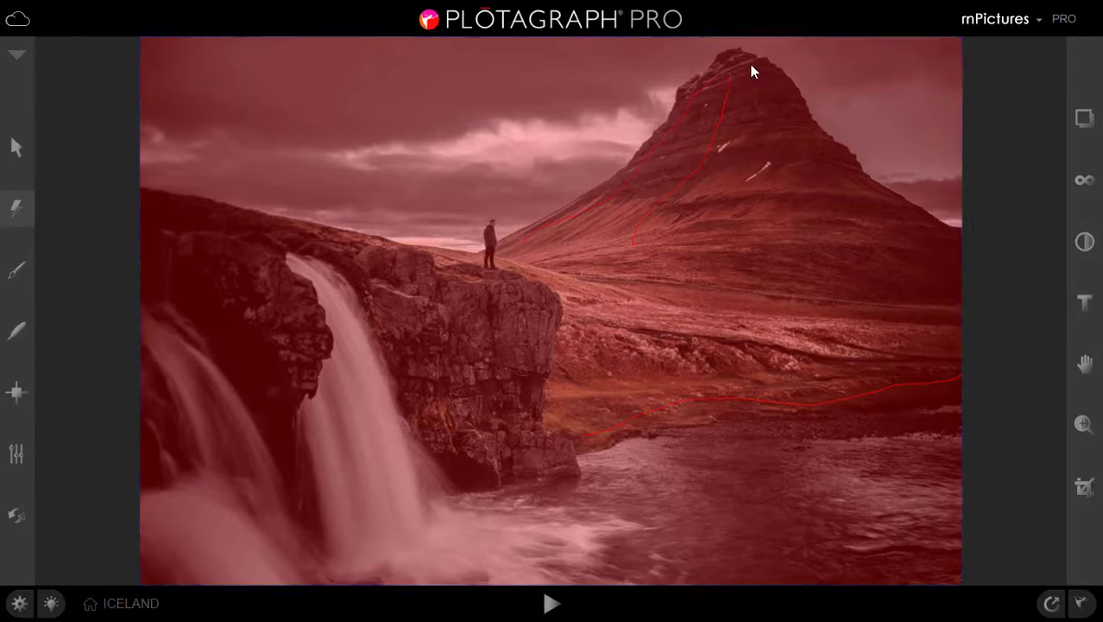
{"action": "left_click_drag", "start_coordinate": [872, 197], "coordinate": [954, 244]}
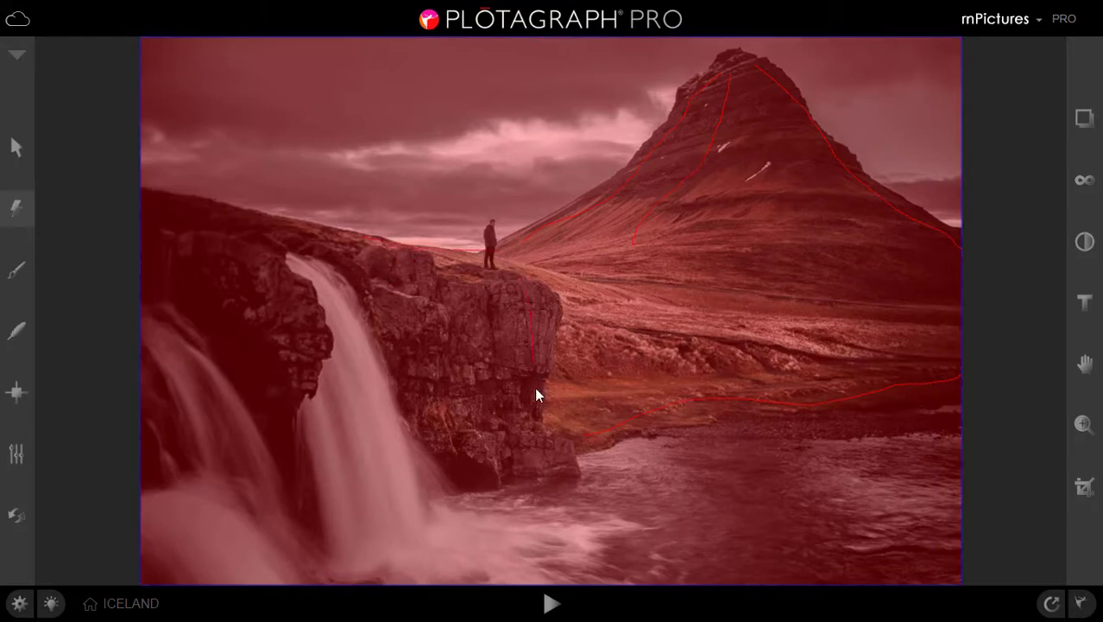
{"action": "left_click_drag", "start_coordinate": [537, 398], "coordinate": [545, 457]}
{"action": "mouse_move", "coordinate": [403, 366]}
{"action": "left_mouse_down"}
{"action": "mouse_move", "coordinate": [415, 406]}
{"action": "mouse_move", "coordinate": [461, 457]}
{"action": "mouse_move", "coordinate": [542, 483]}
{"action": "mouse_move", "coordinate": [572, 468]}
{"action": "left_mouse_up"}
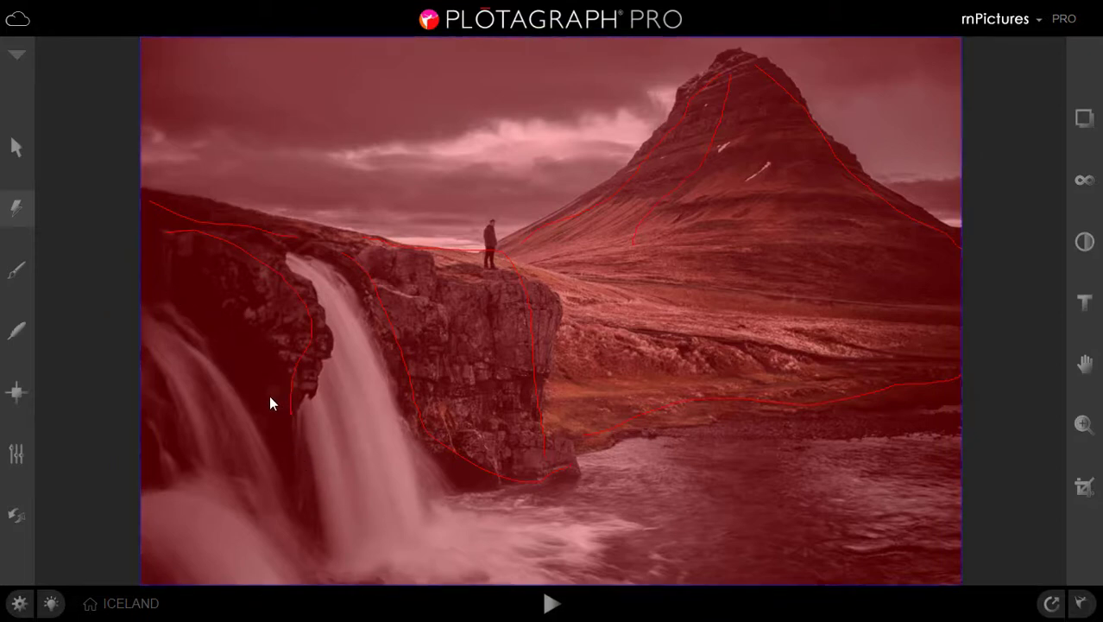
{"action": "mouse_move", "coordinate": [199, 301]}
{"action": "left_mouse_down"}
{"action": "mouse_move", "coordinate": [151, 277]}
{"action": "mouse_move", "coordinate": [124, 247]}
{"action": "left_mouse_up"}
Switch to Area to Animate and stroke the sky, main waterfall, pool and left waterfall.
{"action": "left_click", "coordinate": [24, 210]}
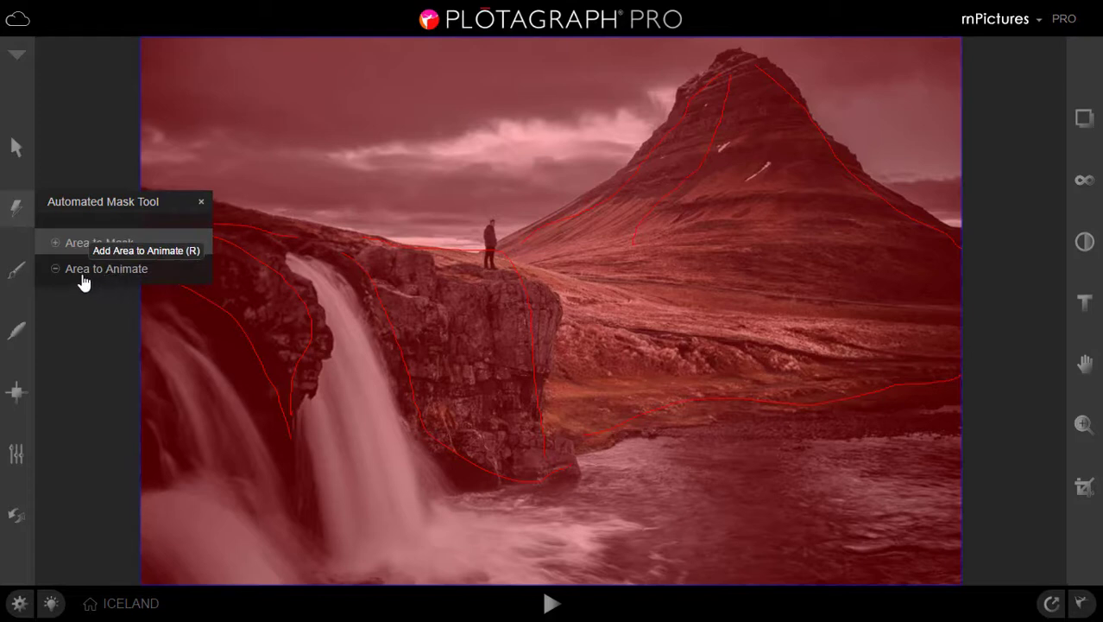
{"action": "left_click", "coordinate": [86, 278]}
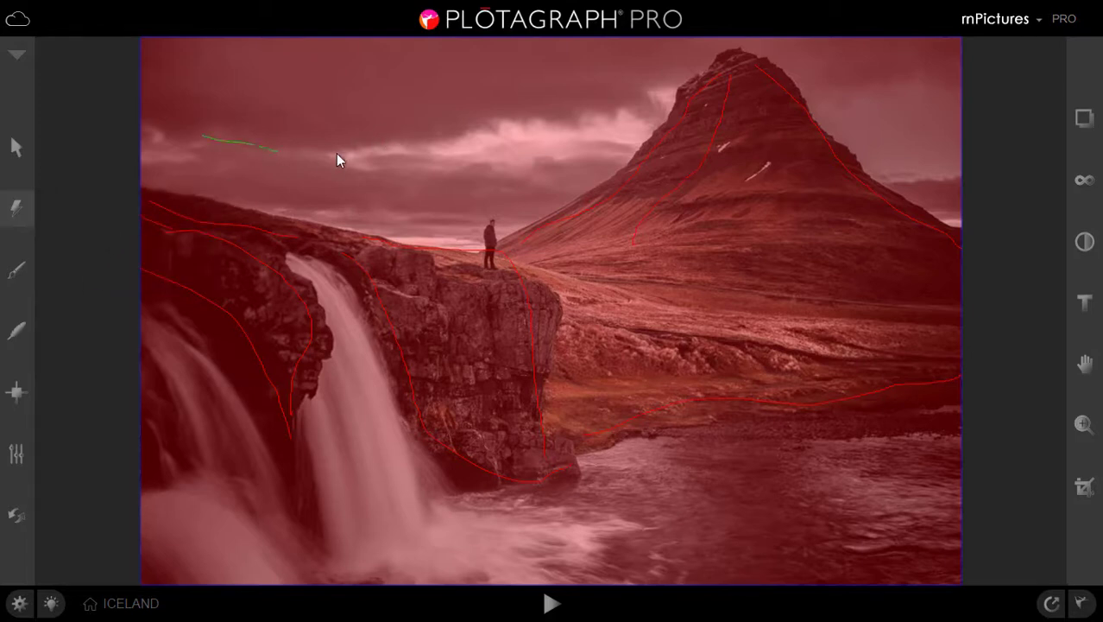
{"action": "mouse_move", "coordinate": [548, 116]}
{"action": "left_mouse_down"}
{"action": "mouse_move", "coordinate": [592, 66]}
{"action": "mouse_move", "coordinate": [631, 74]}
{"action": "left_mouse_up"}
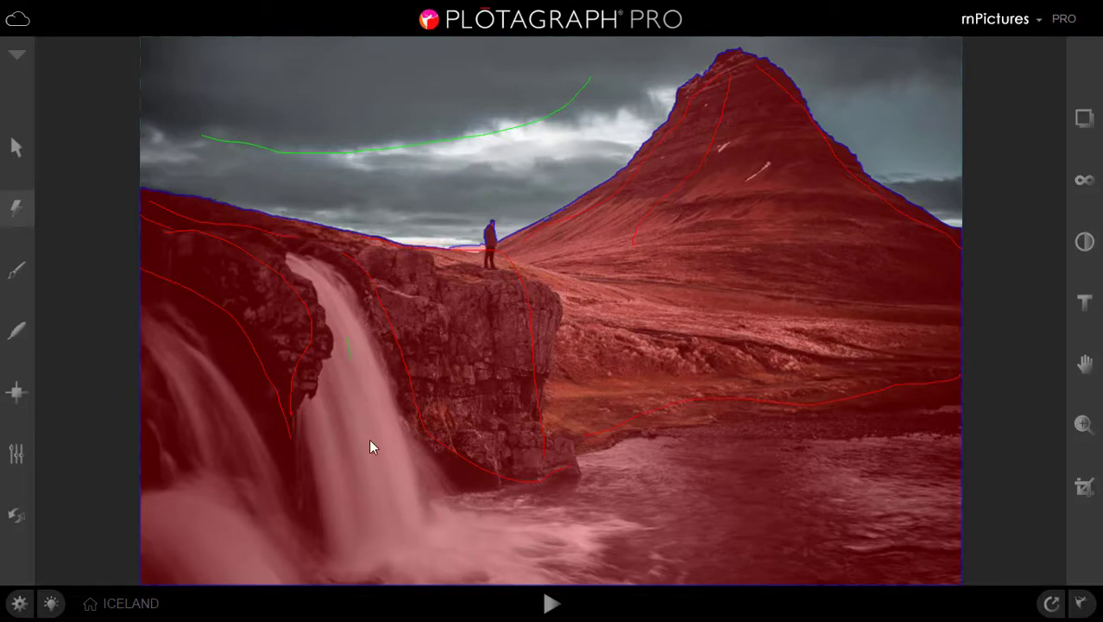
{"action": "left_click_drag", "start_coordinate": [370, 445], "coordinate": [376, 473]}
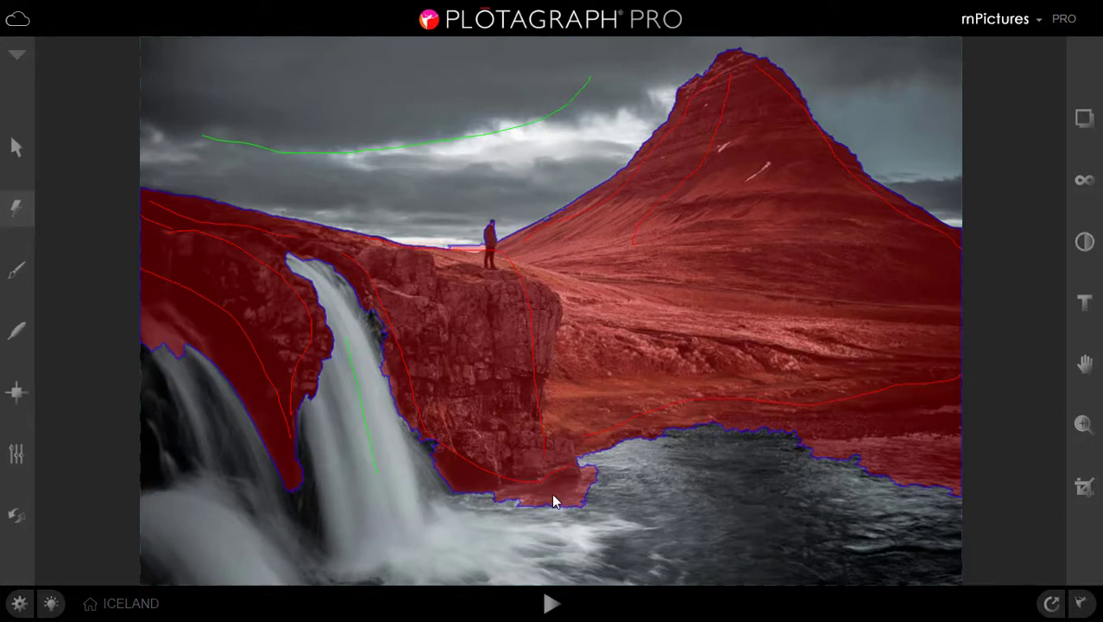
{"action": "left_click_drag", "start_coordinate": [587, 479], "coordinate": [529, 502]}
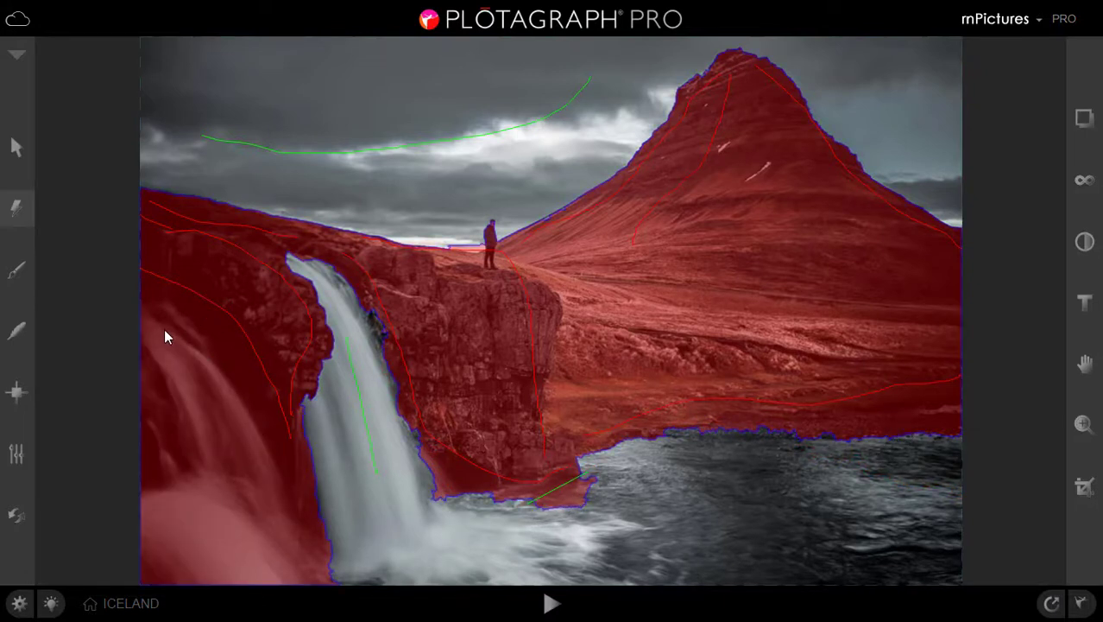
{"action": "left_click_drag", "start_coordinate": [162, 330], "coordinate": [227, 492]}
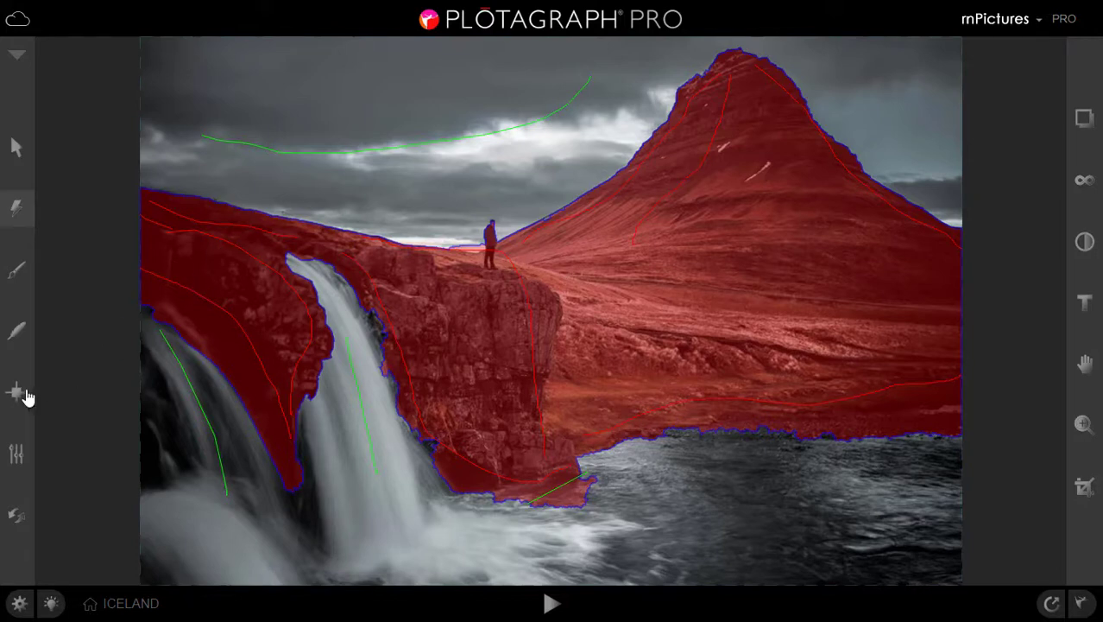
Place downward motion arrows along the main waterfall and rightward arrows across the foam at its base.
{"action": "left_click", "coordinate": [24, 395]}
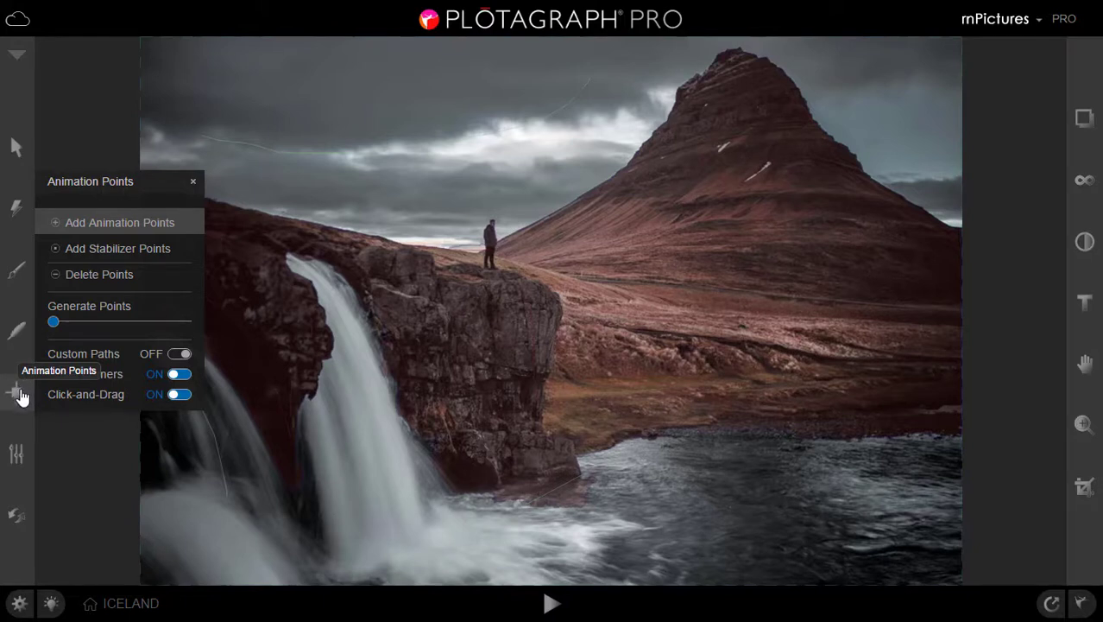
{"action": "left_click", "coordinate": [19, 396]}
{"action": "left_click", "coordinate": [19, 395]}
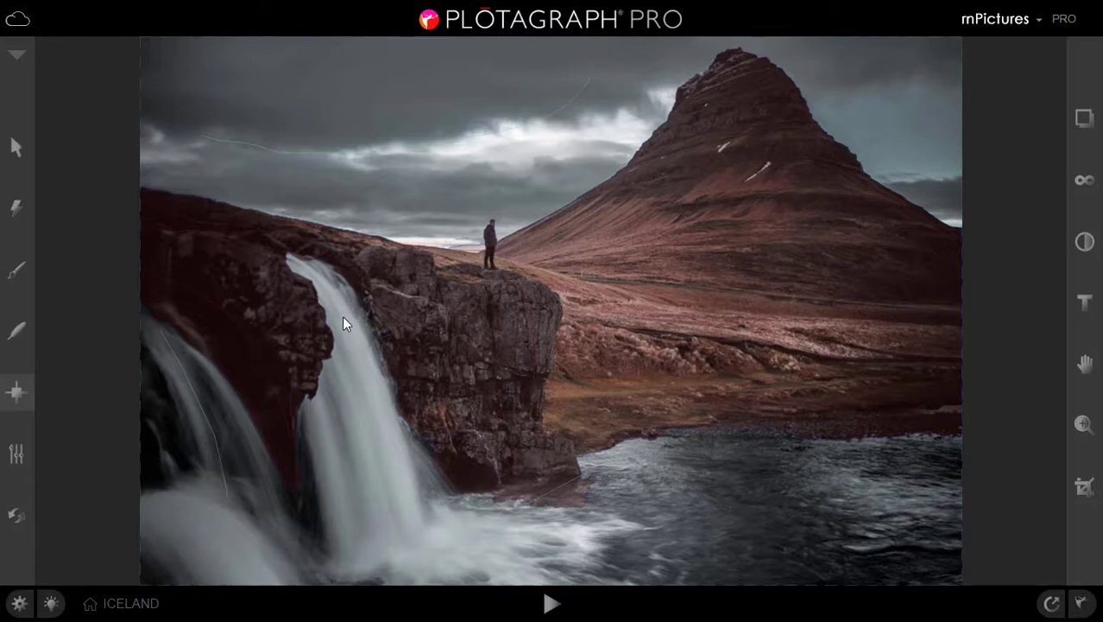
{"action": "left_click", "coordinate": [337, 312]}
{"action": "left_click_drag", "start_coordinate": [339, 313], "coordinate": [346, 337]}
{"action": "mouse_move", "coordinate": [361, 369]}
{"action": "left_mouse_down"}
{"action": "mouse_move", "coordinate": [377, 424]}
{"action": "mouse_move", "coordinate": [367, 399]}
{"action": "mouse_move", "coordinate": [327, 439]}
{"action": "mouse_move", "coordinate": [332, 452]}
{"action": "left_mouse_up"}
{"action": "mouse_move", "coordinate": [395, 466]}
{"action": "left_mouse_down"}
{"action": "mouse_move", "coordinate": [406, 479]}
{"action": "mouse_move", "coordinate": [404, 512]}
{"action": "mouse_move", "coordinate": [349, 499]}
{"action": "mouse_move", "coordinate": [357, 525]}
{"action": "left_mouse_up"}
{"action": "left_click_drag", "start_coordinate": [448, 513], "coordinate": [512, 518]}
{"action": "left_click_drag", "start_coordinate": [436, 537], "coordinate": [512, 542]}
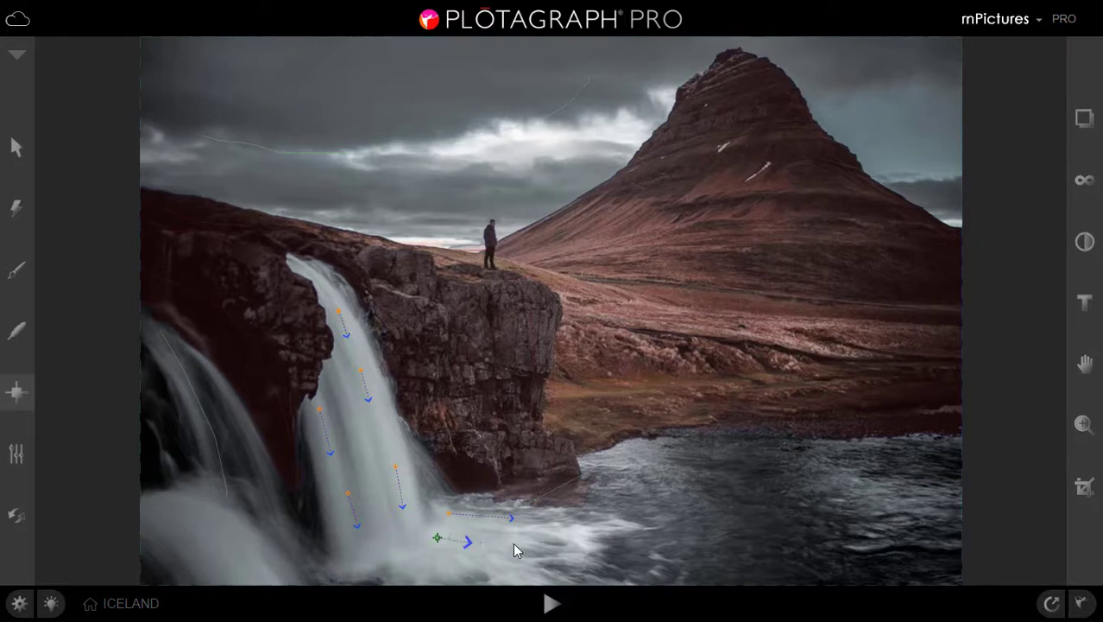
{"action": "left_click", "coordinate": [420, 556]}
{"action": "left_click_drag", "start_coordinate": [458, 574], "coordinate": [465, 568]}
{"action": "left_click_drag", "start_coordinate": [393, 563], "coordinate": [402, 574]}
Add flow arrows down the left waterfall and a short rightward arrow on the water.
{"action": "mouse_move", "coordinate": [161, 342]}
{"action": "left_mouse_down"}
{"action": "mouse_move", "coordinate": [177, 382]}
{"action": "mouse_move", "coordinate": [223, 411]}
{"action": "left_mouse_up"}
{"action": "left_click_drag", "start_coordinate": [213, 541], "coordinate": [237, 566]}
{"action": "left_click_drag", "start_coordinate": [273, 527], "coordinate": [296, 555]}
{"action": "left_click_drag", "start_coordinate": [157, 547], "coordinate": [172, 572]}
{"action": "left_click_drag", "start_coordinate": [594, 503], "coordinate": [629, 502]}
Undo the stray water arrow and add short rightward motion arrows across the pool.
{"action": "key", "text": "ctrl+z"}
{"action": "left_click_drag", "start_coordinate": [582, 513], "coordinate": [626, 572]}
{"action": "left_click", "coordinate": [662, 450]}
{"action": "left_click", "coordinate": [705, 448]}
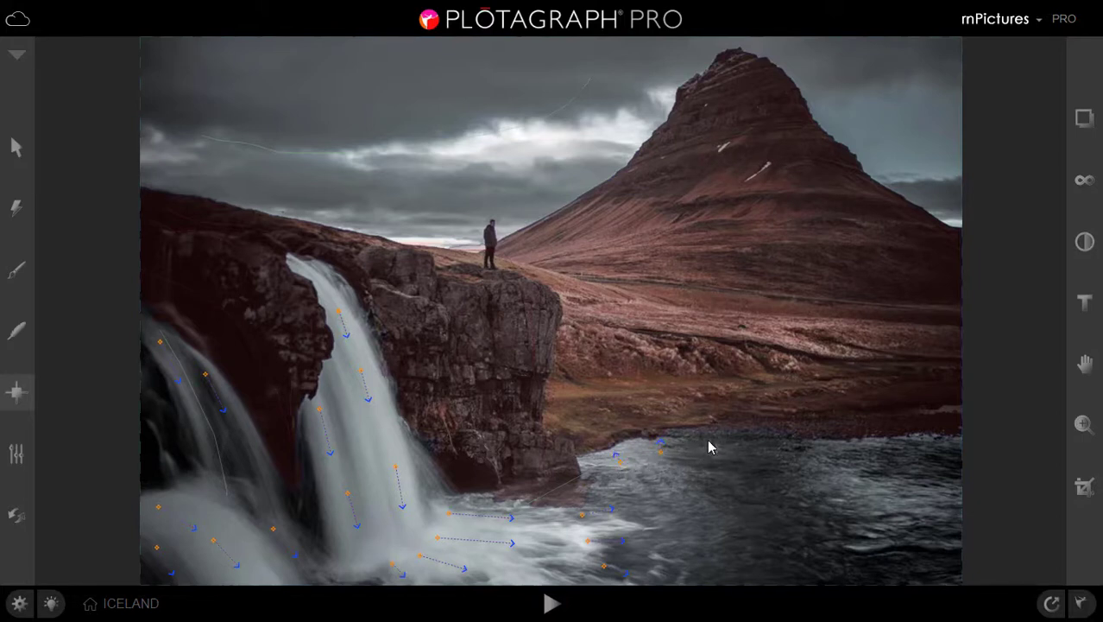
{"action": "left_click", "coordinate": [756, 446]}
{"action": "left_click", "coordinate": [827, 449]}
{"action": "left_click", "coordinate": [772, 510]}
{"action": "left_click_drag", "start_coordinate": [785, 528], "coordinate": [803, 553]}
{"action": "left_click_drag", "start_coordinate": [894, 486], "coordinate": [907, 478]}
{"action": "left_click_drag", "start_coordinate": [916, 522], "coordinate": [907, 551]}
Add short rightward motion arrows throughout the cloudy sky, from left to far right.
{"action": "left_click_drag", "start_coordinate": [169, 149], "coordinate": [208, 136]}
{"action": "left_click_drag", "start_coordinate": [345, 165], "coordinate": [384, 161]}
{"action": "left_click_drag", "start_coordinate": [460, 172], "coordinate": [492, 161]}
{"action": "left_click_drag", "start_coordinate": [406, 230], "coordinate": [418, 221]}
{"action": "left_click_drag", "start_coordinate": [536, 192], "coordinate": [545, 185]}
{"action": "left_click_drag", "start_coordinate": [181, 89], "coordinate": [205, 85]}
{"action": "left_click_drag", "start_coordinate": [549, 125], "coordinate": [578, 113]}
{"action": "left_click_drag", "start_coordinate": [488, 129], "coordinate": [499, 123]}
{"action": "left_click_drag", "start_coordinate": [668, 49], "coordinate": [687, 45]}
{"action": "left_click_drag", "start_coordinate": [856, 98], "coordinate": [900, 92]}
{"action": "left_click_drag", "start_coordinate": [902, 136], "coordinate": [923, 135]}
{"action": "left_click_drag", "start_coordinate": [891, 176], "coordinate": [930, 178]}
{"action": "left_click_drag", "start_coordinate": [943, 176], "coordinate": [948, 170]}
{"action": "left_click", "coordinate": [552, 608]}
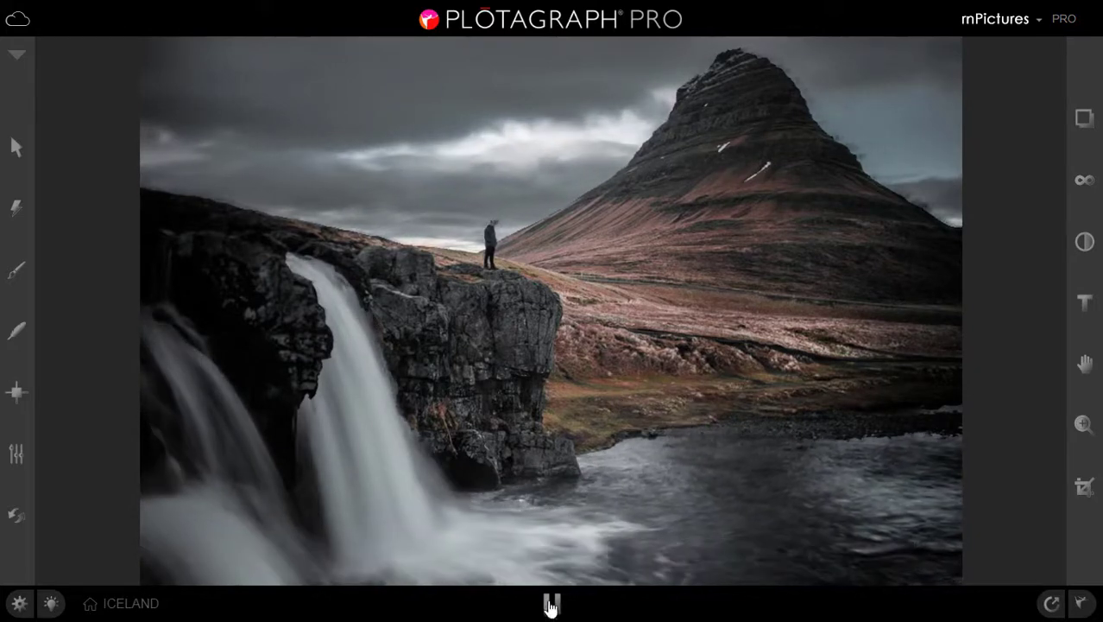
{"action": "left_click", "coordinate": [551, 606]}
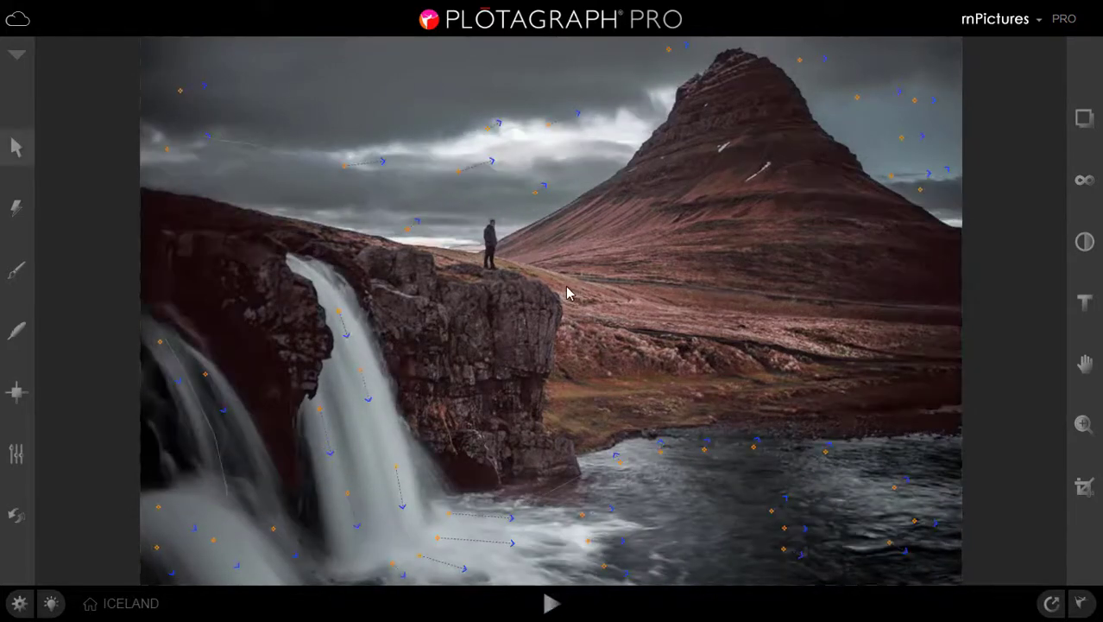
Zoom in to 230% on the cliff and the standing person.
{"action": "left_click", "coordinate": [1080, 424]}
{"action": "left_click_drag", "start_coordinate": [1019, 368], "coordinate": [1019, 355]}
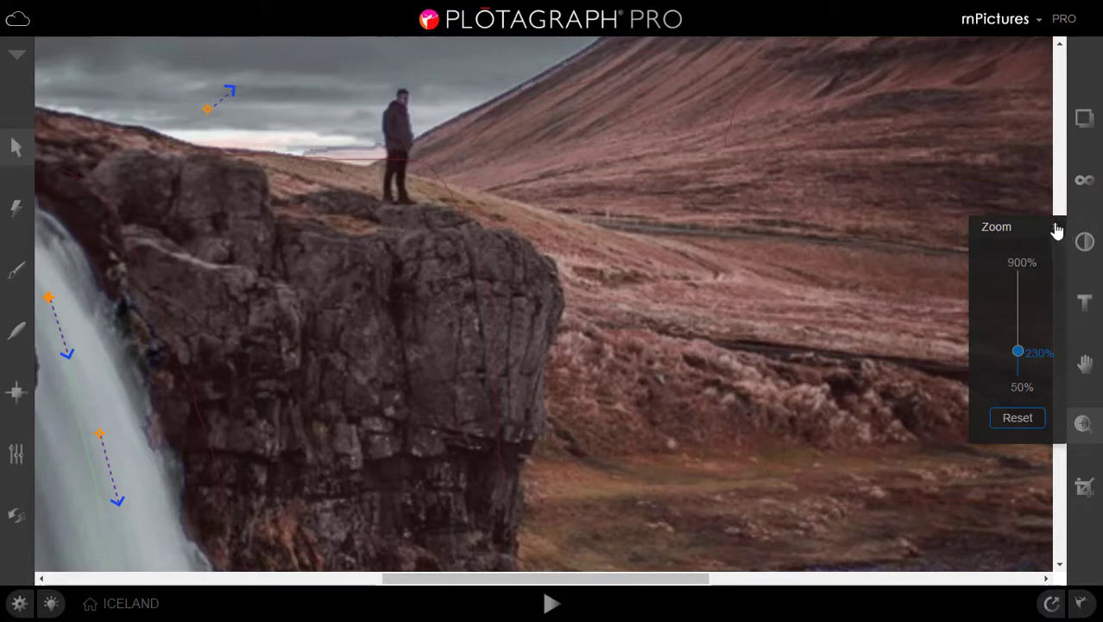
{"action": "left_click_drag", "start_coordinate": [1060, 249], "coordinate": [1064, 202]}
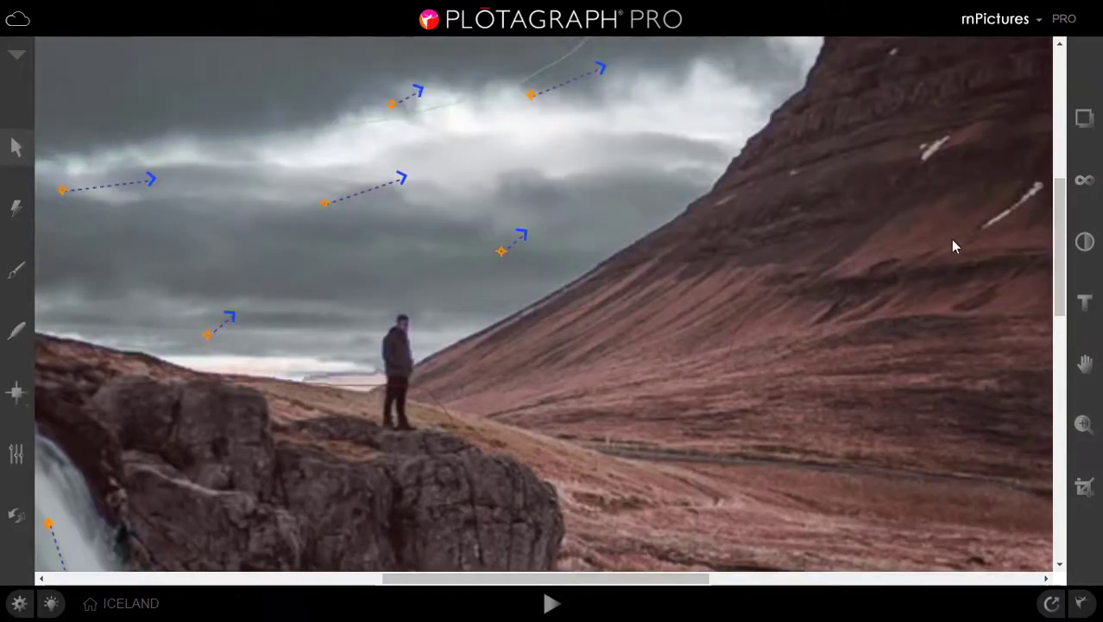
Brush the mask around the person's head and smooth its edge along the mountain slope.
{"action": "left_click", "coordinate": [13, 280]}
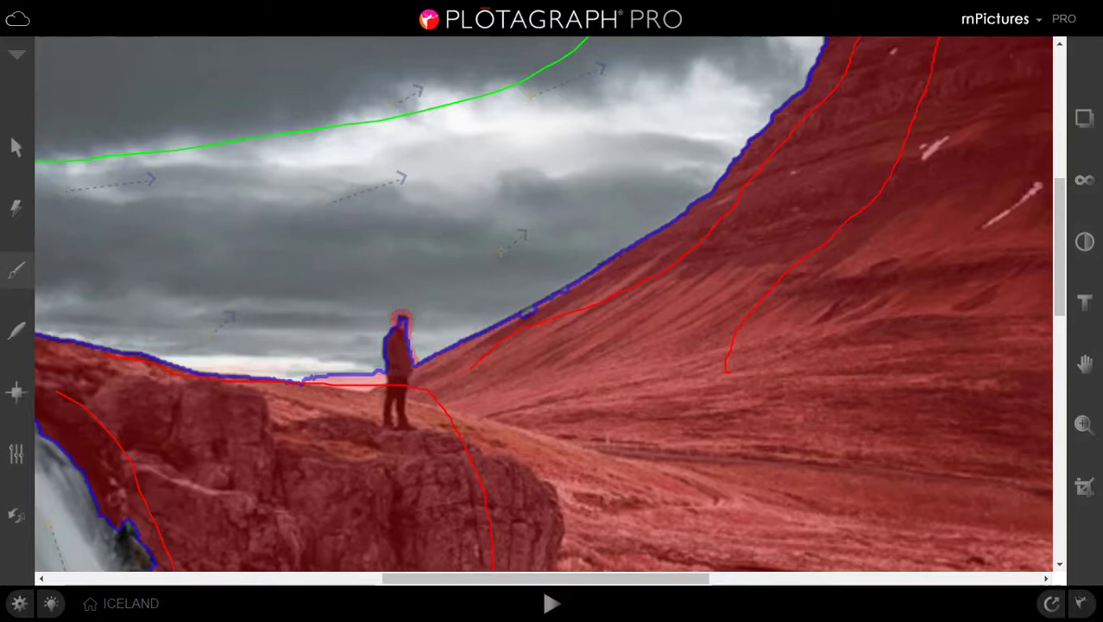
{"action": "left_click", "coordinate": [402, 321]}
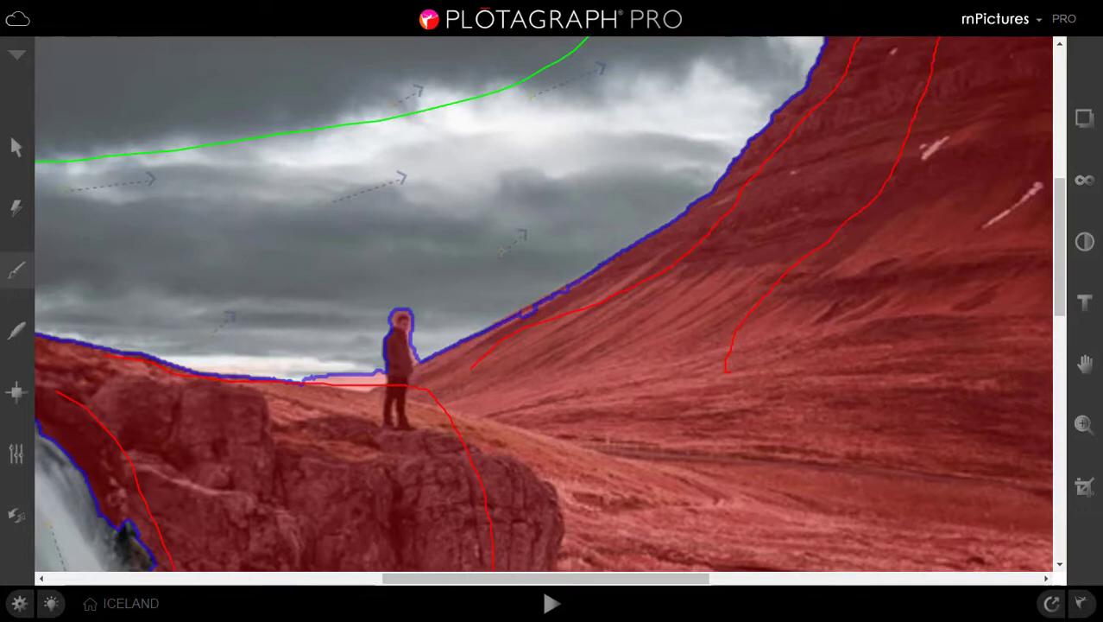
{"action": "left_click_drag", "start_coordinate": [526, 311], "coordinate": [586, 275]}
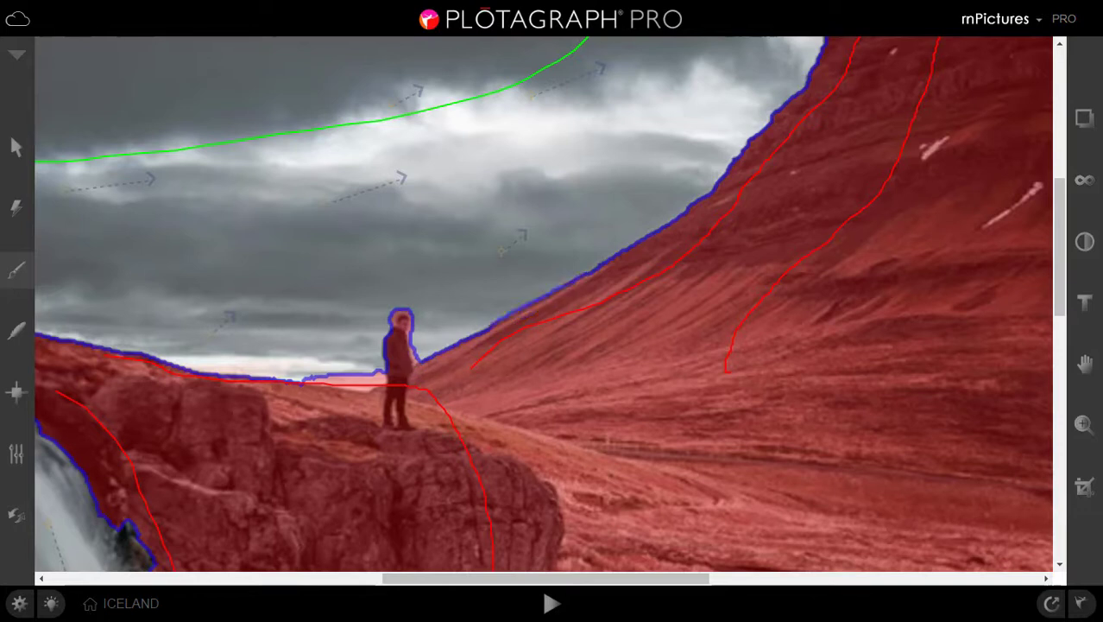
{"action": "scroll", "coordinate": [544, 311], "scroll_direction": "left", "scroll_amount": 5}
{"action": "scroll", "coordinate": [544, 310], "scroll_direction": "right", "scroll_amount": 10}
{"action": "scroll", "coordinate": [544, 311], "scroll_direction": "up", "scroll_amount": 5}
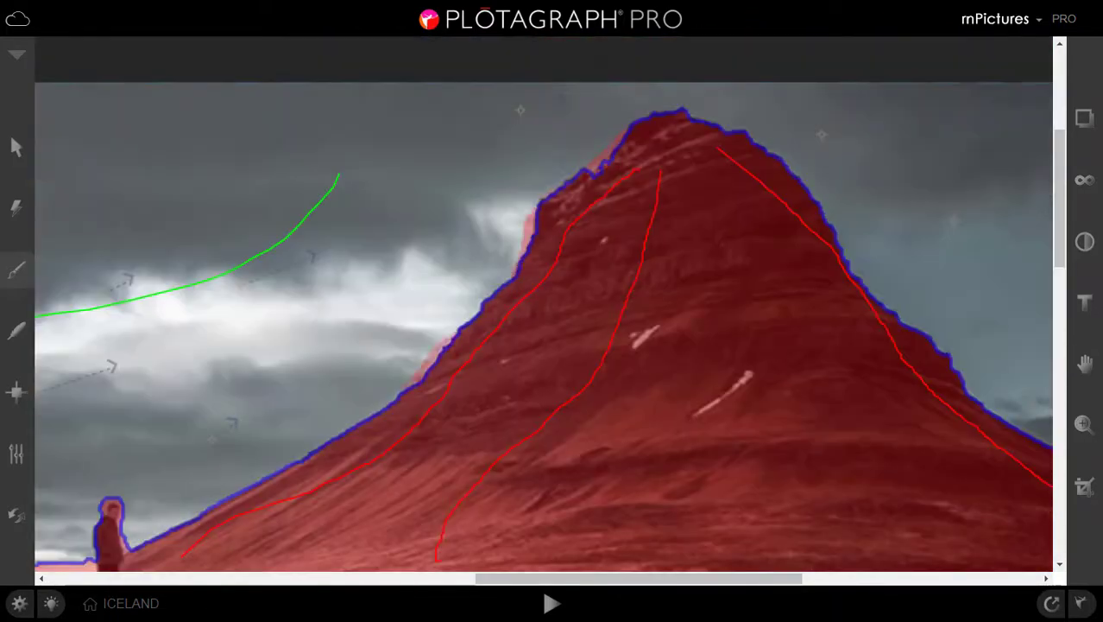
{"action": "scroll", "coordinate": [544, 311], "scroll_direction": "right", "scroll_amount": 4}
{"action": "scroll", "coordinate": [544, 311], "scroll_direction": "left", "scroll_amount": 10}
{"action": "scroll", "coordinate": [544, 311], "scroll_direction": "down", "scroll_amount": 6}
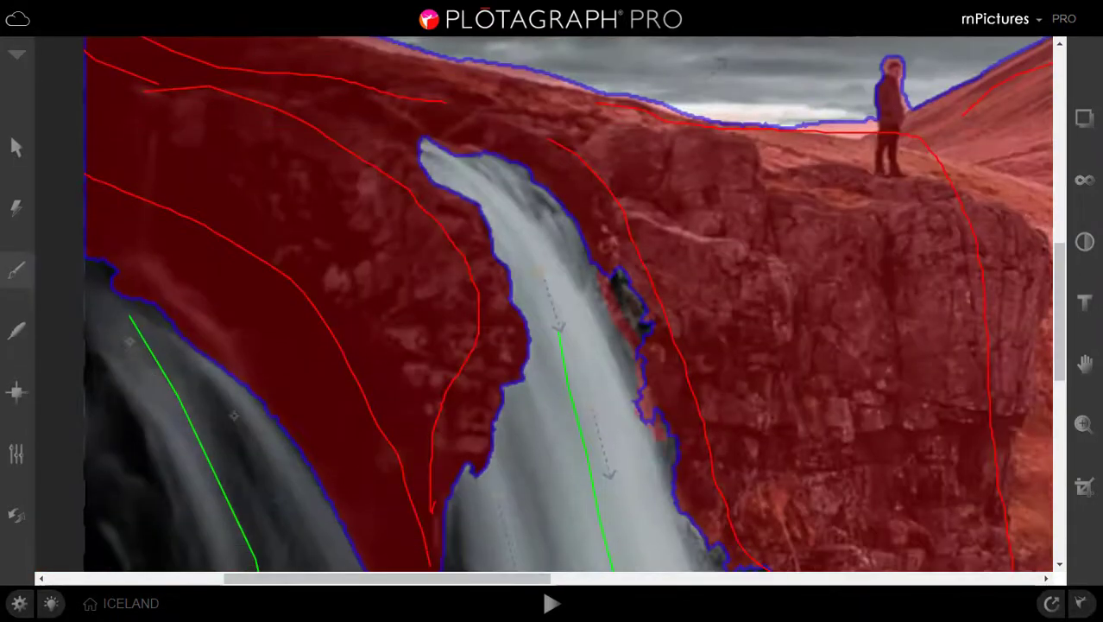
{"action": "scroll", "coordinate": [544, 311], "scroll_direction": "left", "scroll_amount": 2}
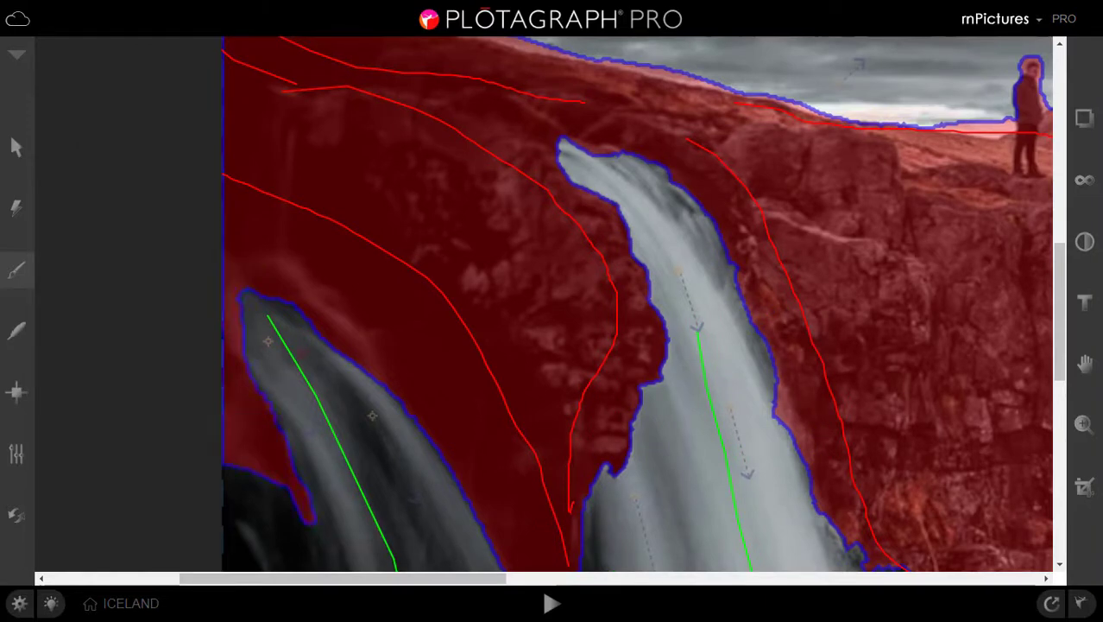
{"action": "scroll", "coordinate": [544, 310], "scroll_direction": "down", "scroll_amount": 3}
{"action": "left_click", "coordinate": [1084, 424]}
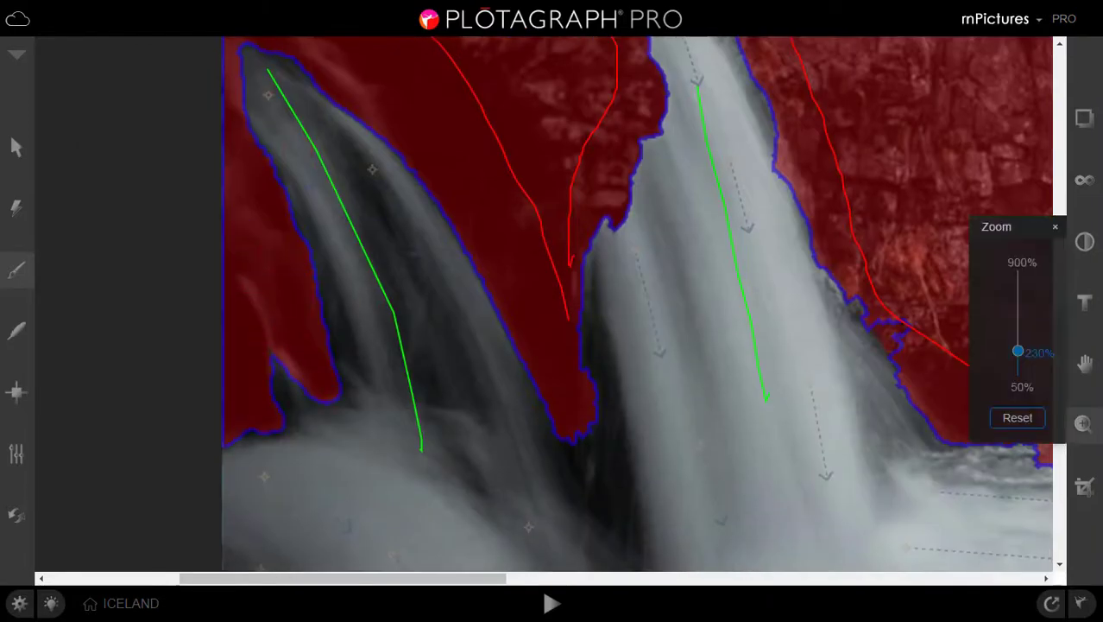
Reset the zoom to the whole photo and play the animation preview.
{"action": "left_click", "coordinate": [551, 603]}
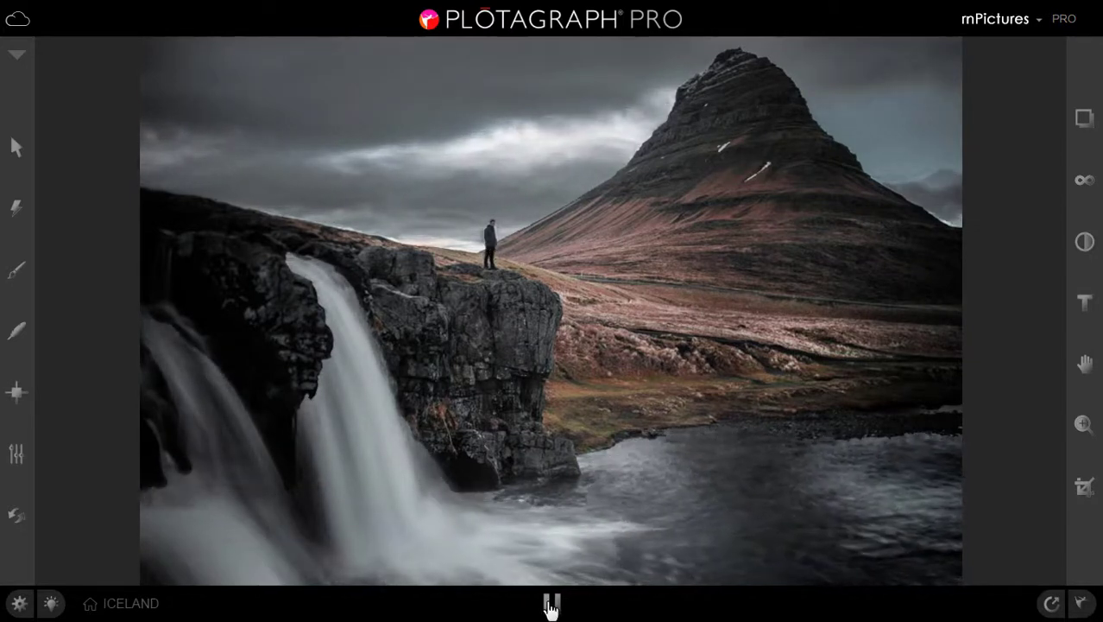
Stop the preview, erase the stray mask at the cliff base, and smooth the mask edge along the water.
{"action": "left_click", "coordinate": [550, 606]}
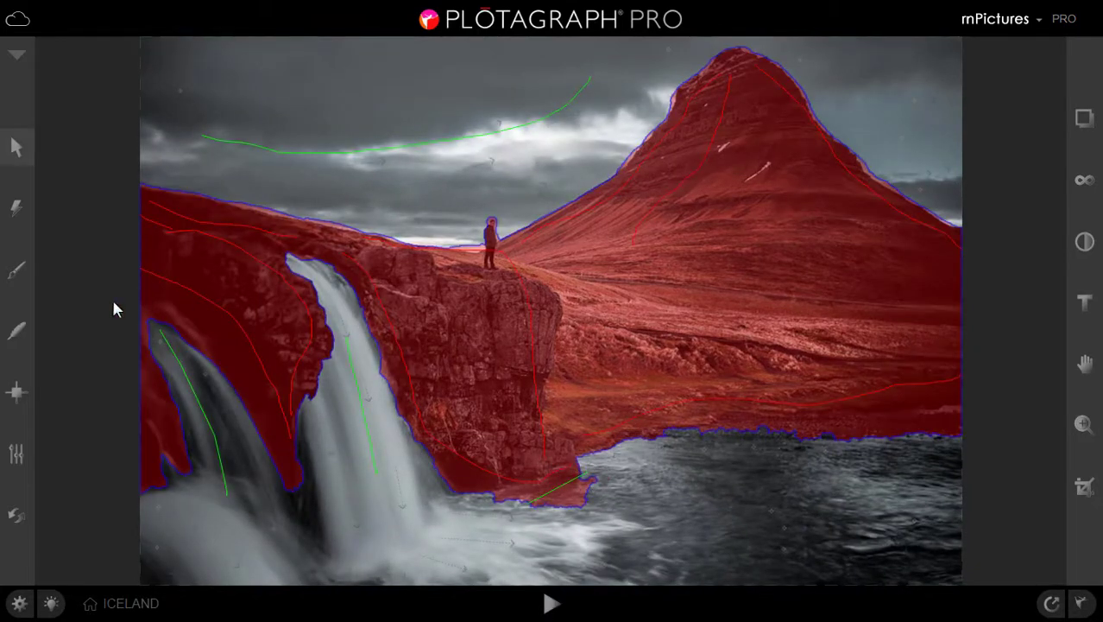
{"action": "left_click", "coordinate": [17, 275]}
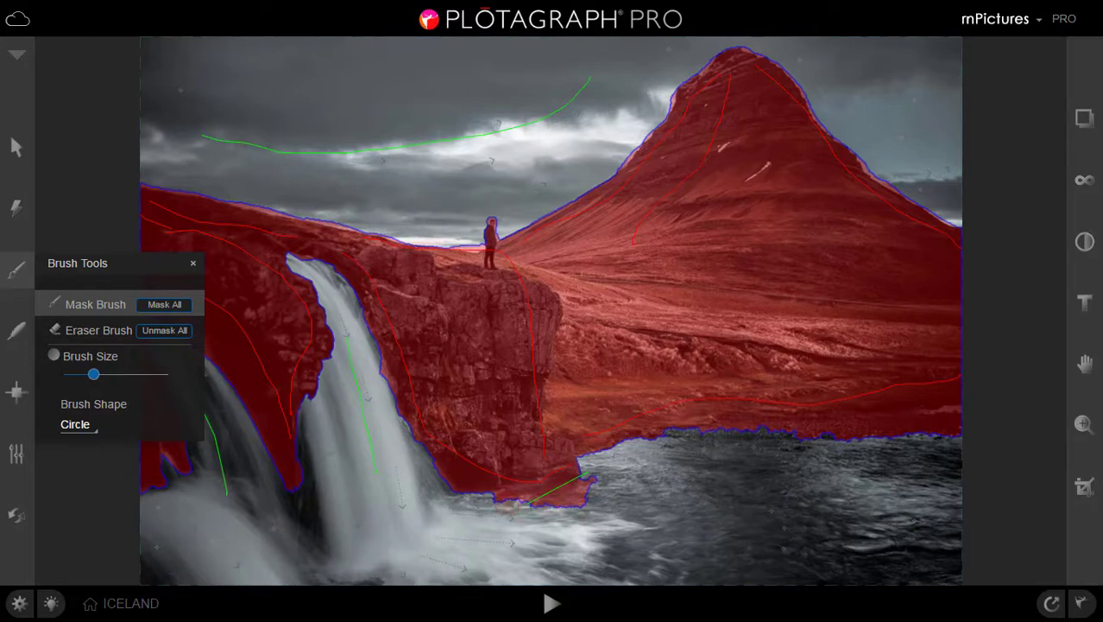
{"action": "left_click", "coordinate": [85, 330]}
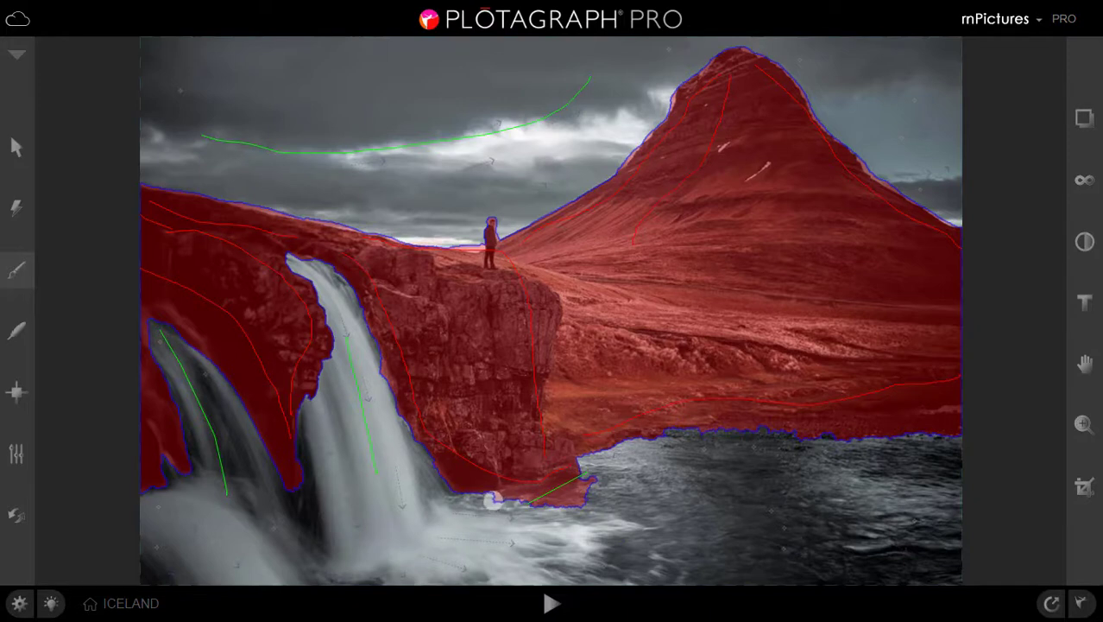
{"action": "mouse_move", "coordinate": [492, 499]}
{"action": "left_mouse_down"}
{"action": "mouse_move", "coordinate": [592, 480]}
{"action": "mouse_move", "coordinate": [539, 504]}
{"action": "mouse_move", "coordinate": [586, 495]}
{"action": "mouse_move", "coordinate": [573, 507]}
{"action": "mouse_move", "coordinate": [597, 484]}
{"action": "mouse_move", "coordinate": [479, 503]}
{"action": "left_mouse_up"}
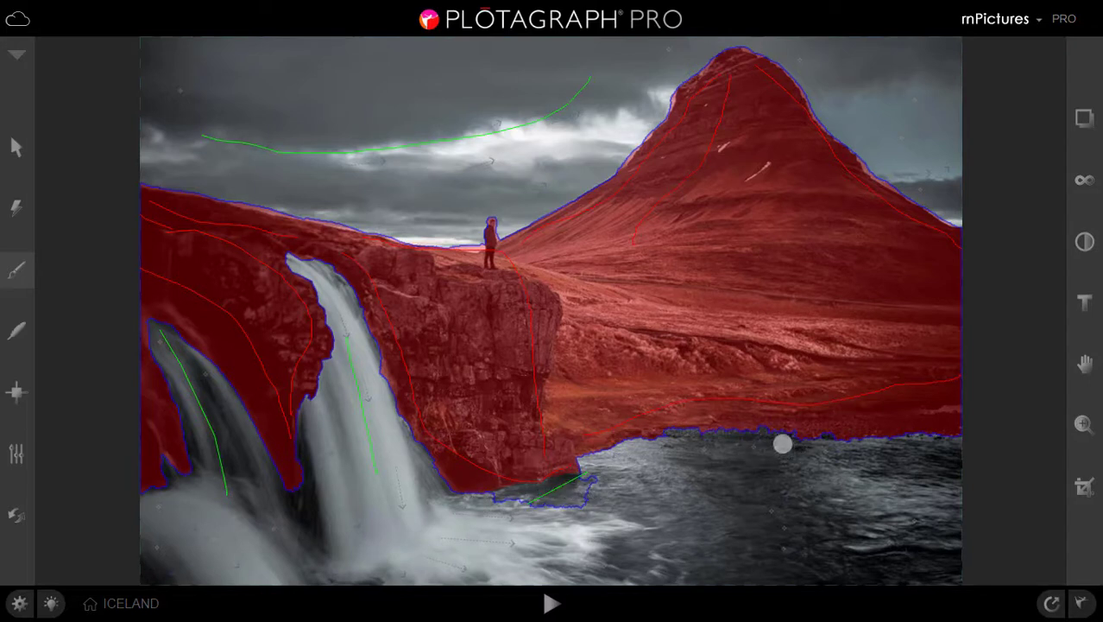
{"action": "mouse_move", "coordinate": [777, 442]}
{"action": "left_mouse_down"}
{"action": "mouse_move", "coordinate": [733, 434]}
{"action": "mouse_move", "coordinate": [950, 446]}
{"action": "left_mouse_up"}
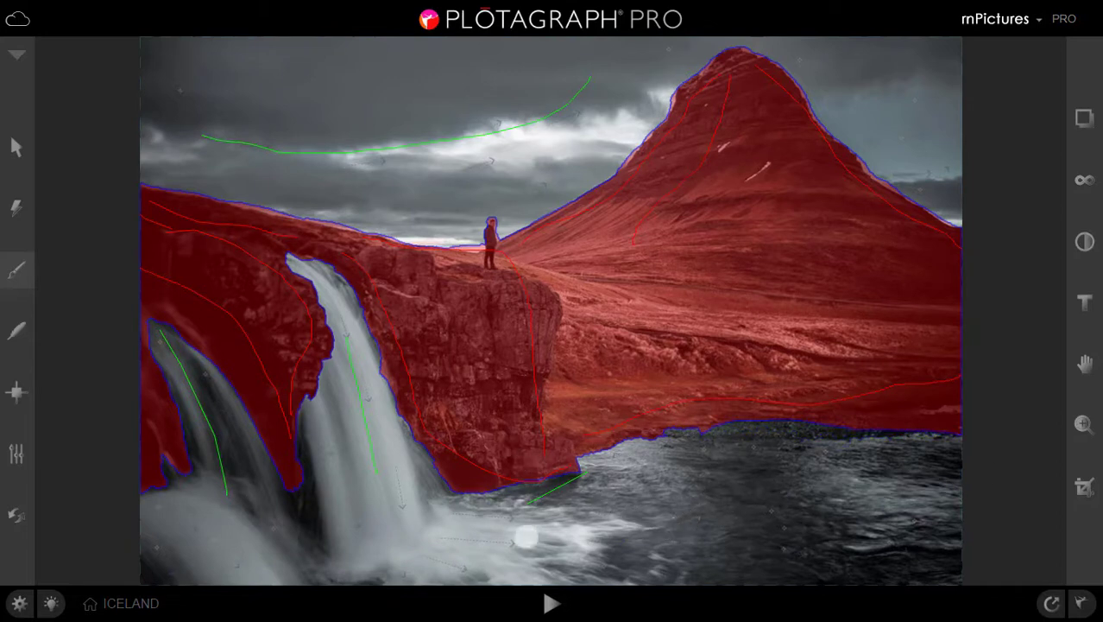
Magnify the image to 300% around the cliff.
{"action": "left_click", "coordinate": [1084, 425]}
{"action": "left_click_drag", "start_coordinate": [1017, 363], "coordinate": [1018, 336]}
{"action": "left_click", "coordinate": [1056, 228]}
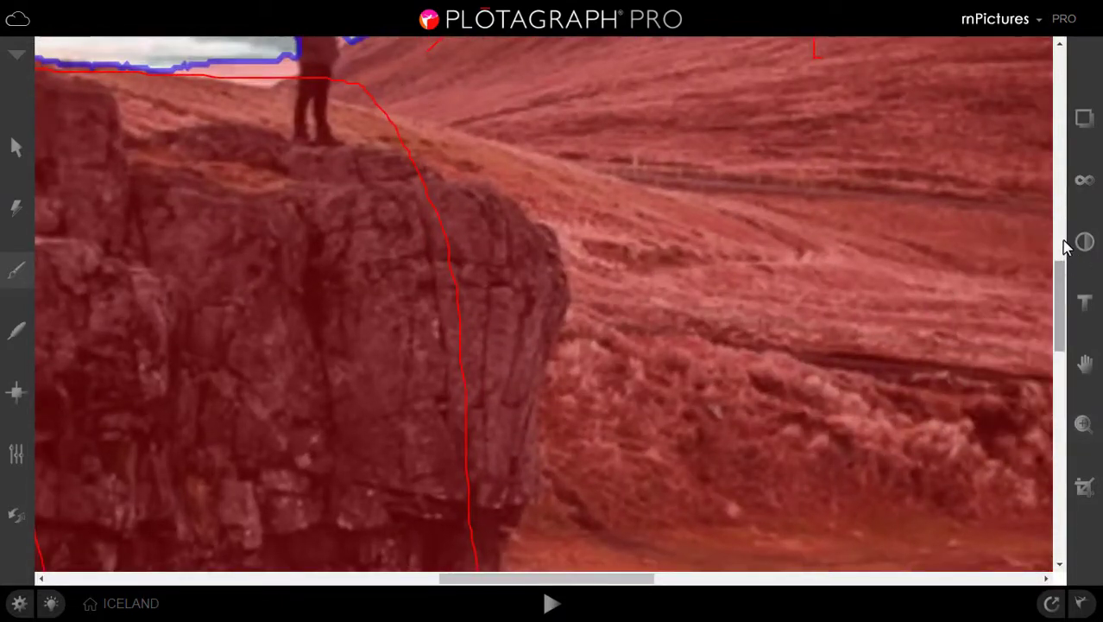
{"action": "left_click_drag", "start_coordinate": [1064, 279], "coordinate": [1064, 242]}
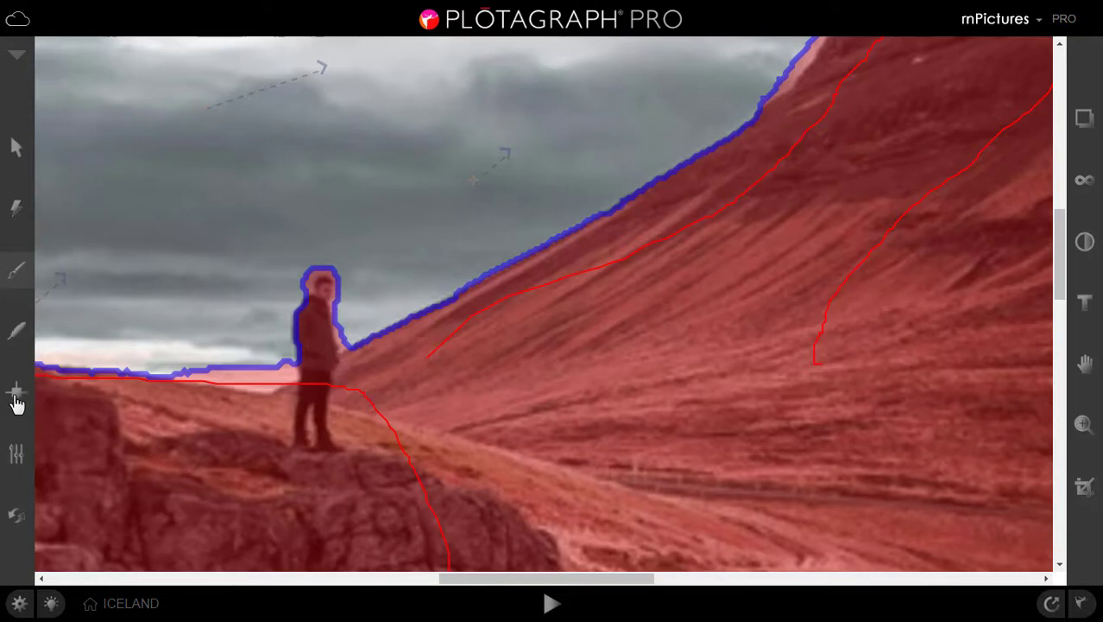
Pin the standing person's outline with anchor points down both sides.
{"action": "left_click", "coordinate": [18, 399]}
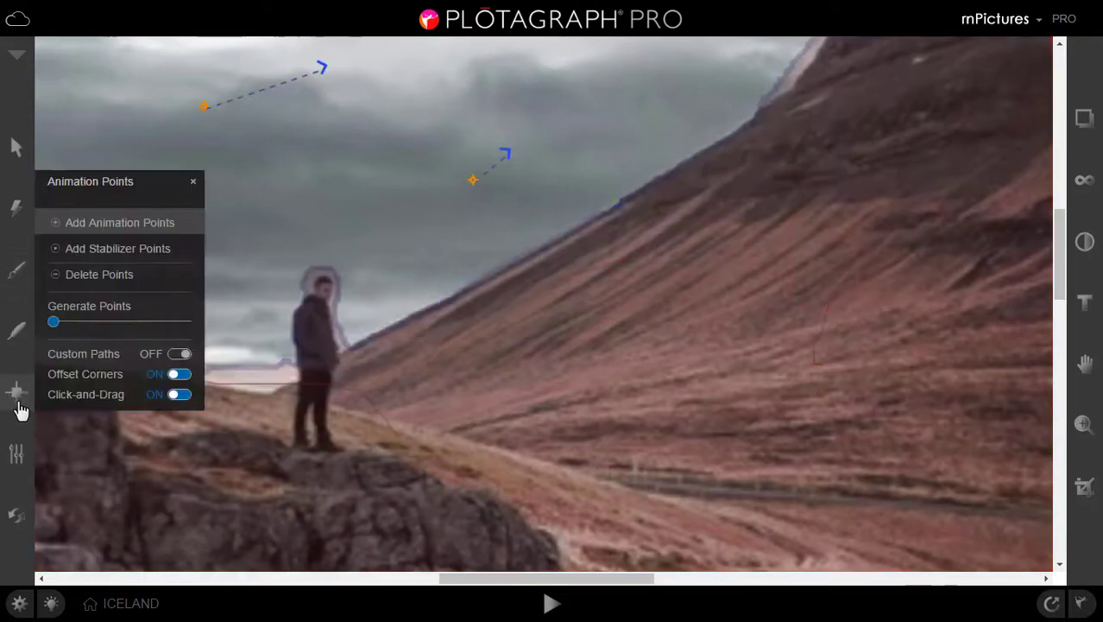
{"action": "left_click", "coordinate": [91, 226]}
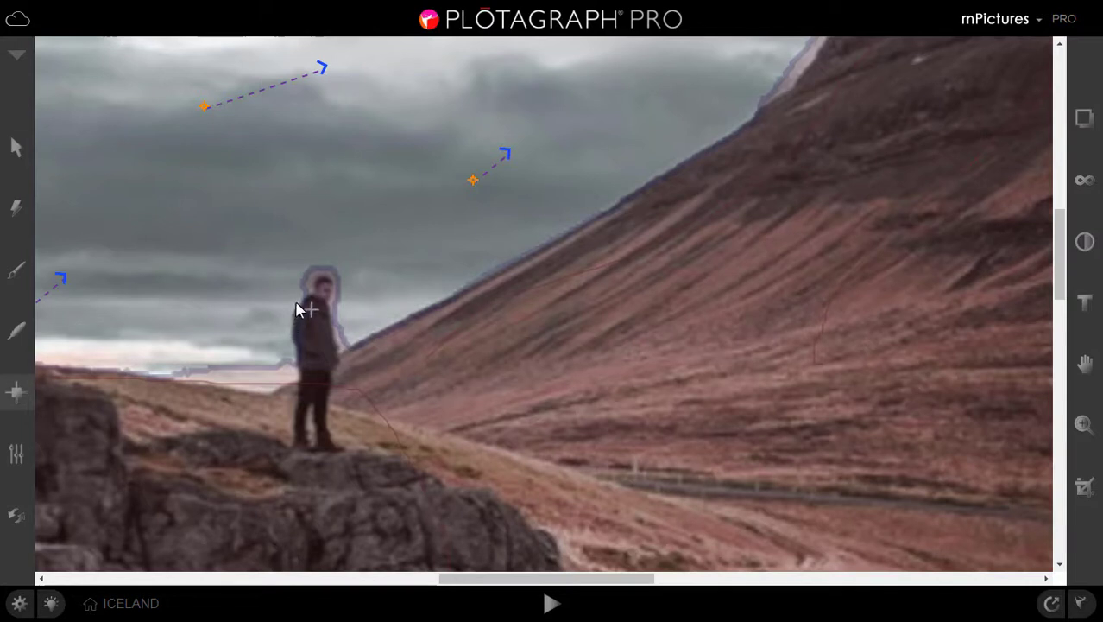
{"action": "left_click", "coordinate": [287, 309]}
{"action": "left_click", "coordinate": [287, 322]}
{"action": "left_click", "coordinate": [287, 338]}
{"action": "left_click", "coordinate": [293, 352]}
{"action": "left_click", "coordinate": [298, 292]}
{"action": "scroll", "coordinate": [360, 317], "scroll_direction": "up", "scroll_amount": 1}
{"action": "left_click", "coordinate": [335, 349]}
{"action": "left_click", "coordinate": [340, 372]}
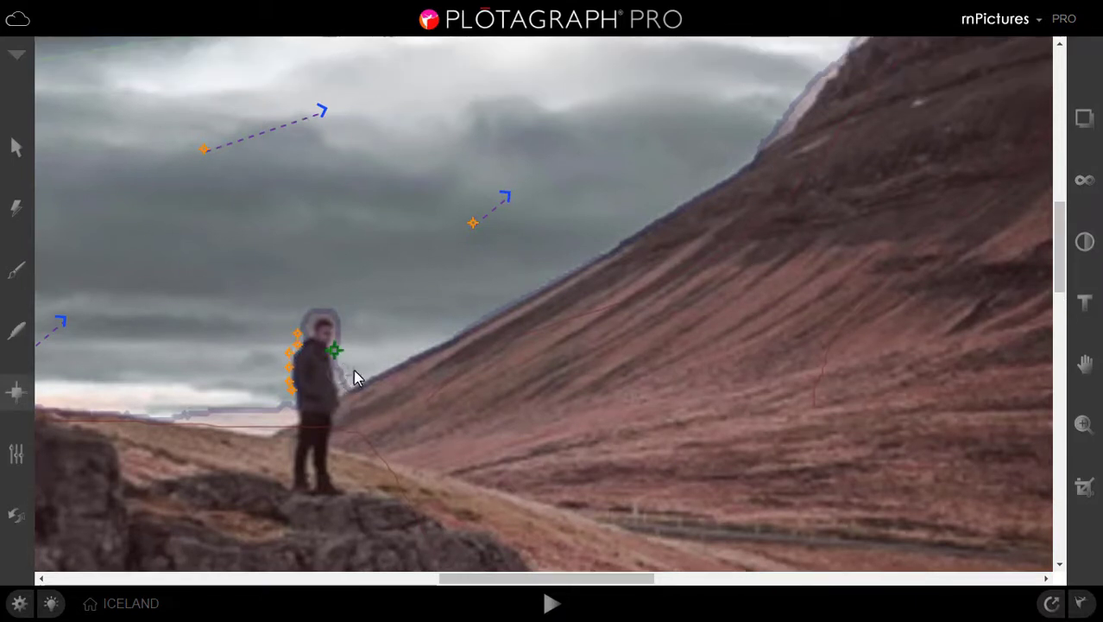
Anchor the mountain peak's edge and its left slope.
{"action": "left_click_drag", "start_coordinate": [592, 580], "coordinate": [803, 553]}
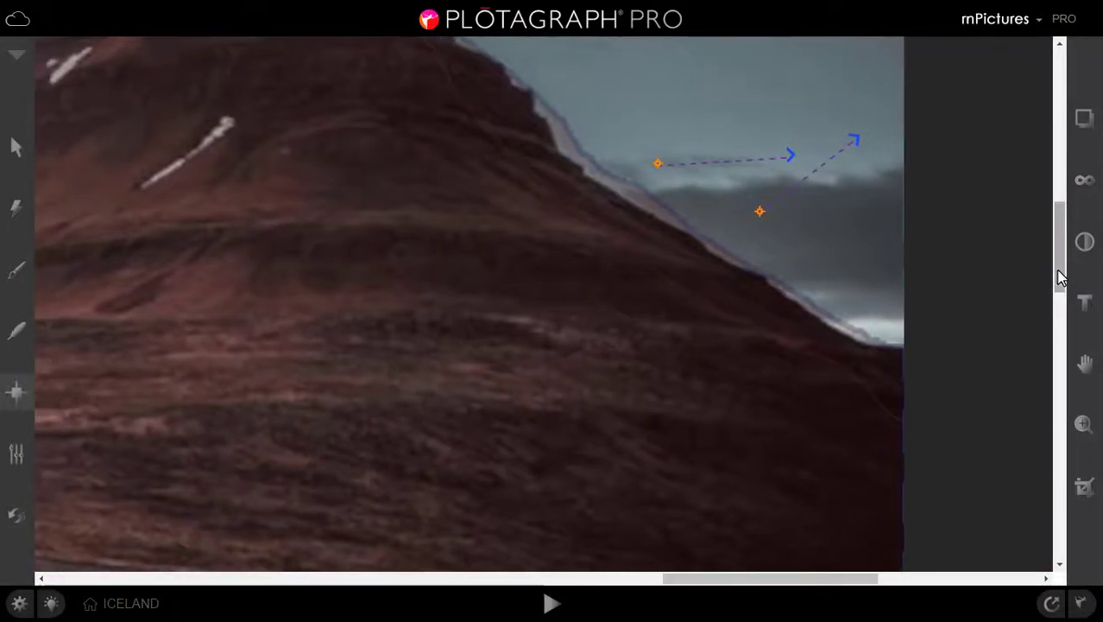
{"action": "left_click_drag", "start_coordinate": [1058, 289], "coordinate": [1068, 217]}
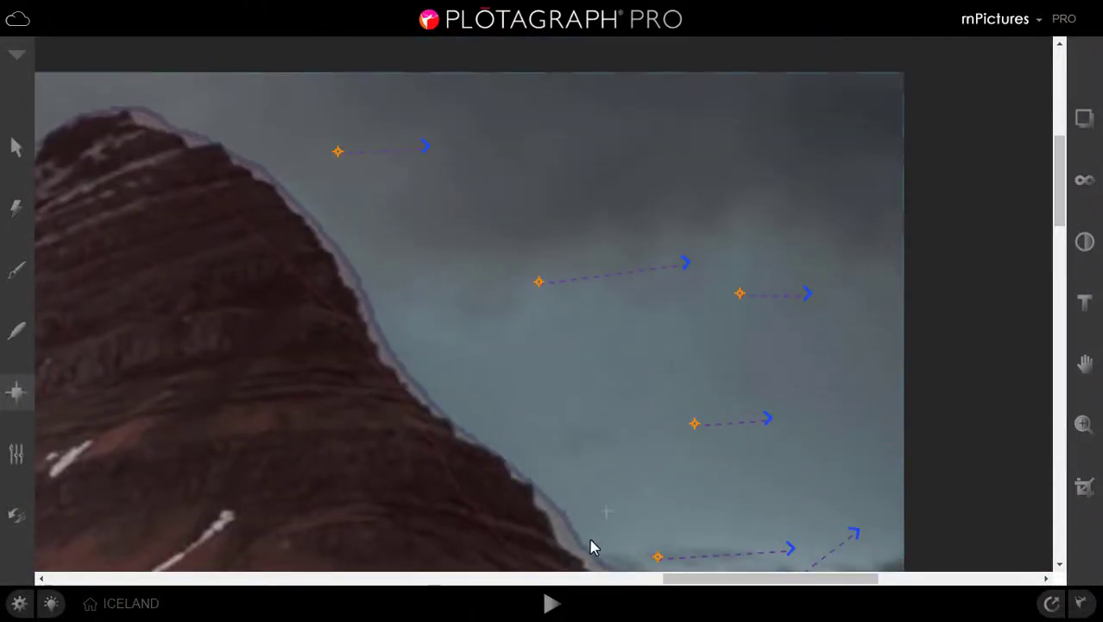
{"action": "left_click_drag", "start_coordinate": [703, 584], "coordinate": [663, 586]}
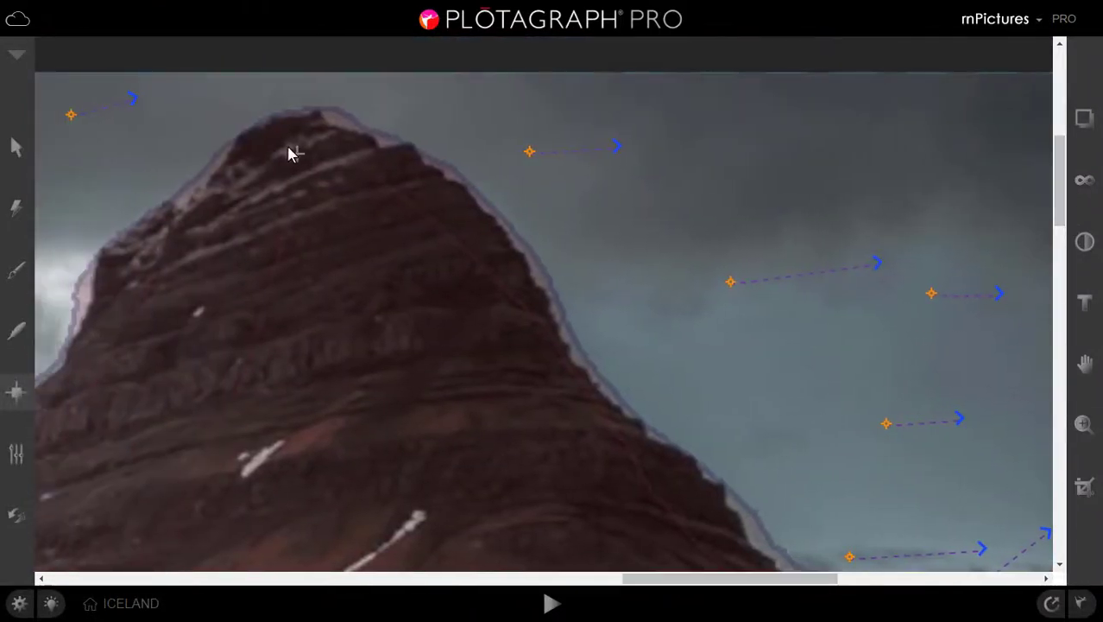
{"action": "left_click", "coordinate": [239, 128]}
{"action": "left_click", "coordinate": [247, 117]}
{"action": "left_click", "coordinate": [261, 112]}
{"action": "left_click", "coordinate": [93, 240]}
{"action": "left_click", "coordinate": [152, 198]}
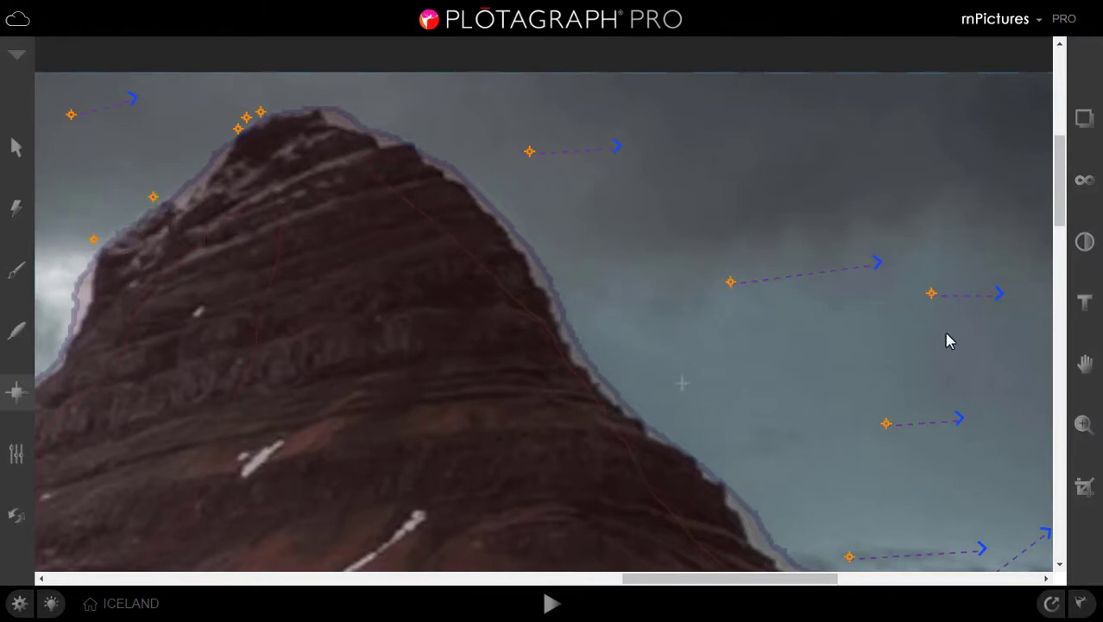
{"action": "left_click_drag", "start_coordinate": [1061, 234], "coordinate": [1036, 399]}
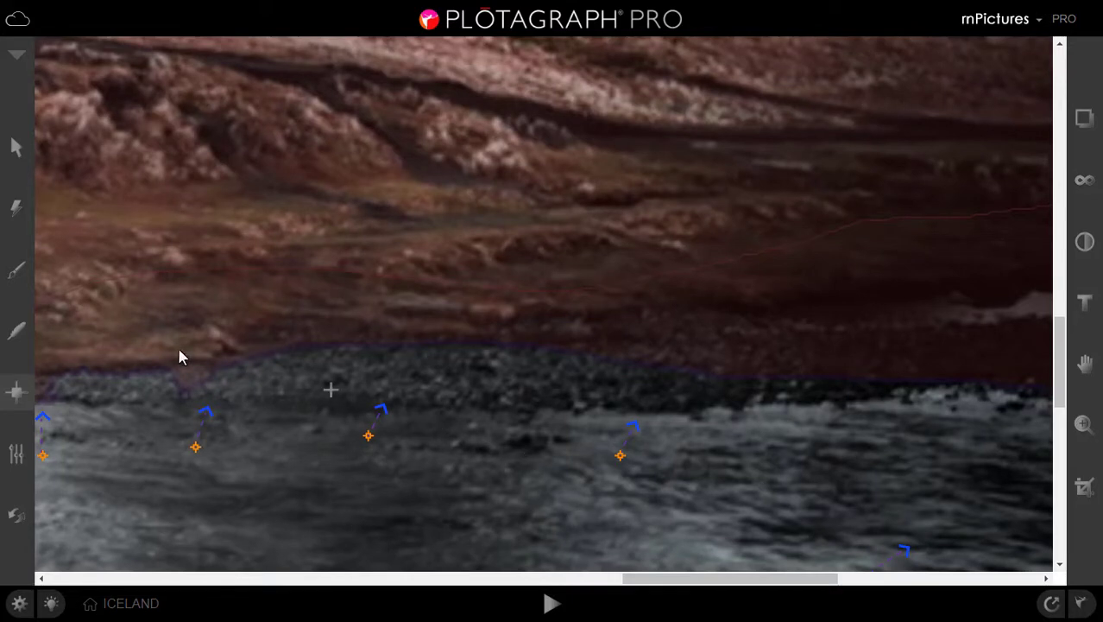
Reset the zoom to fit the whole waterfall photo and play the loop preview.
{"action": "left_click", "coordinate": [1083, 424]}
{"action": "left_click", "coordinate": [1017, 420]}
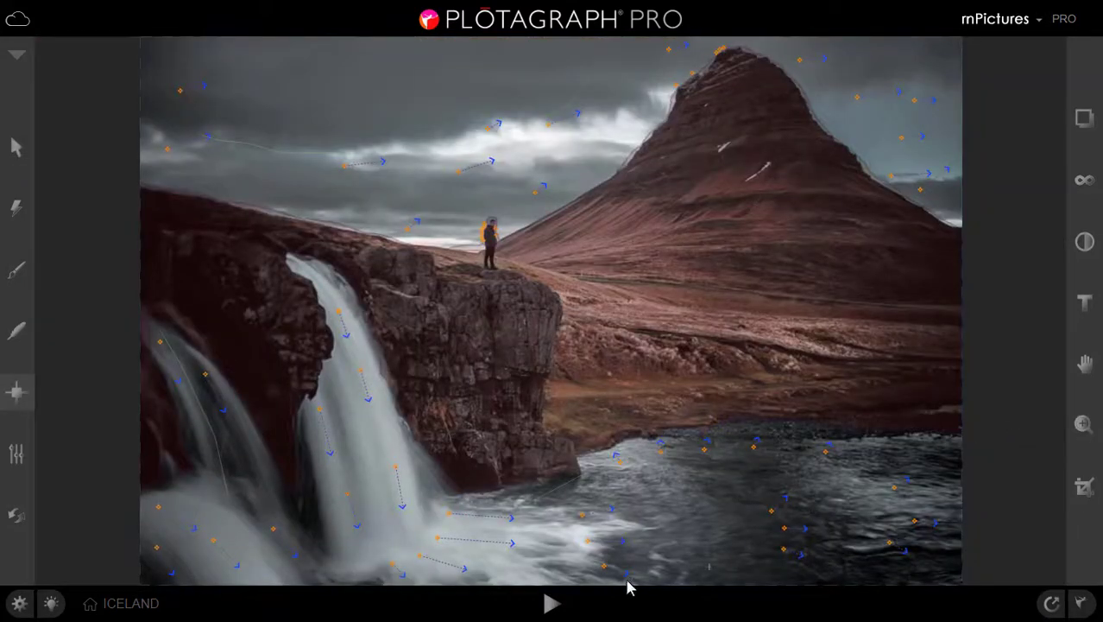
{"action": "left_click", "coordinate": [551, 604]}
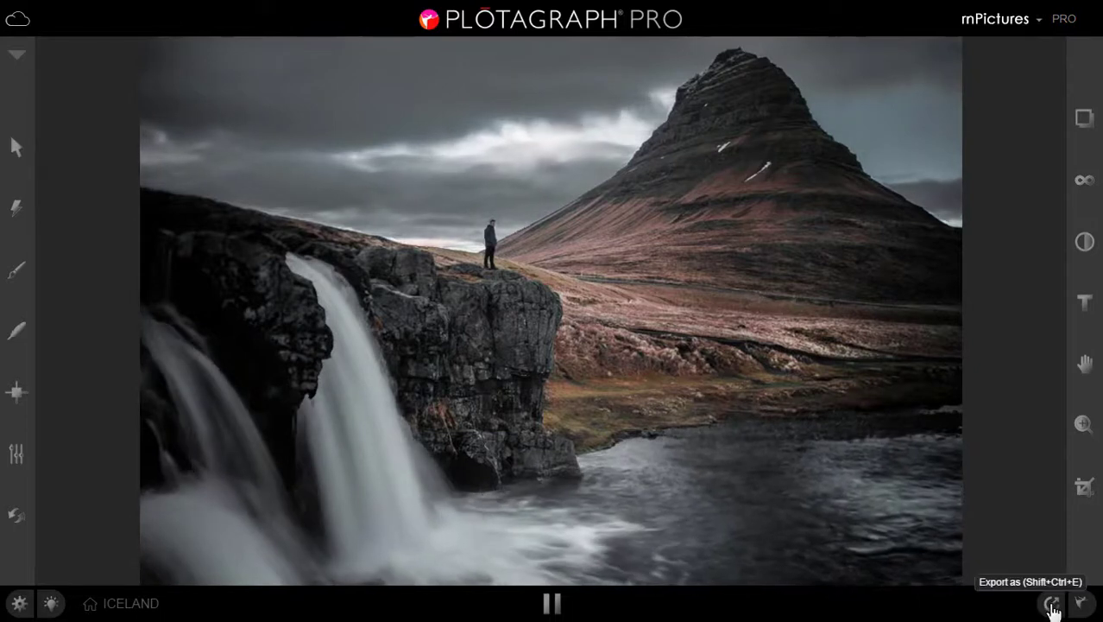
Export the animation as a 1920px-wide MP4 at 29.97 fps with a 30-second loop.
{"action": "key", "text": "space"}
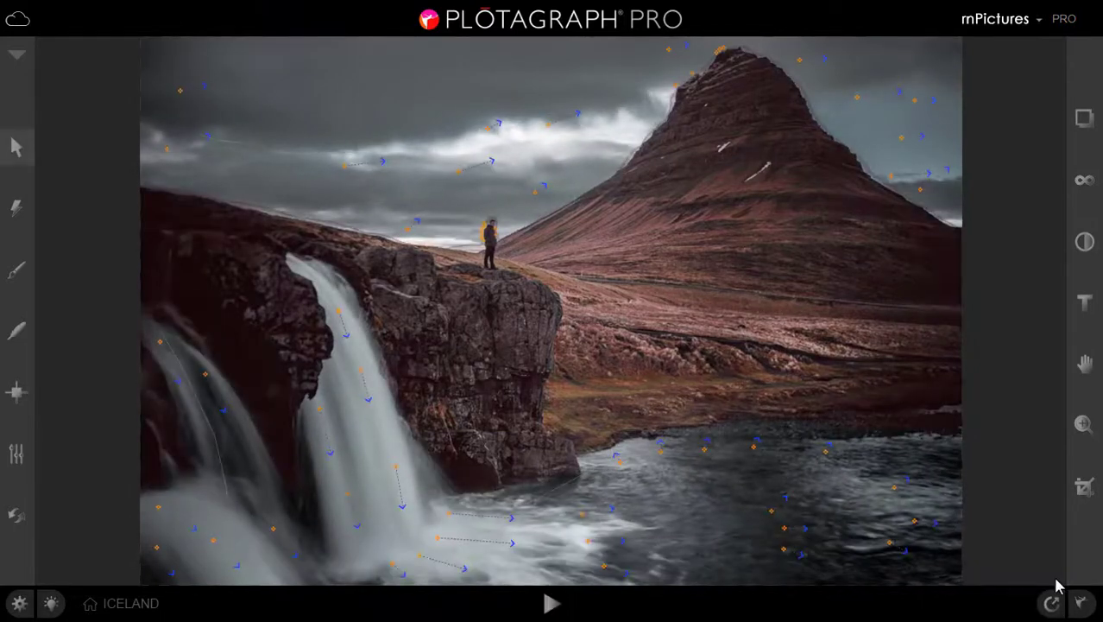
{"action": "left_click", "coordinate": [1052, 604]}
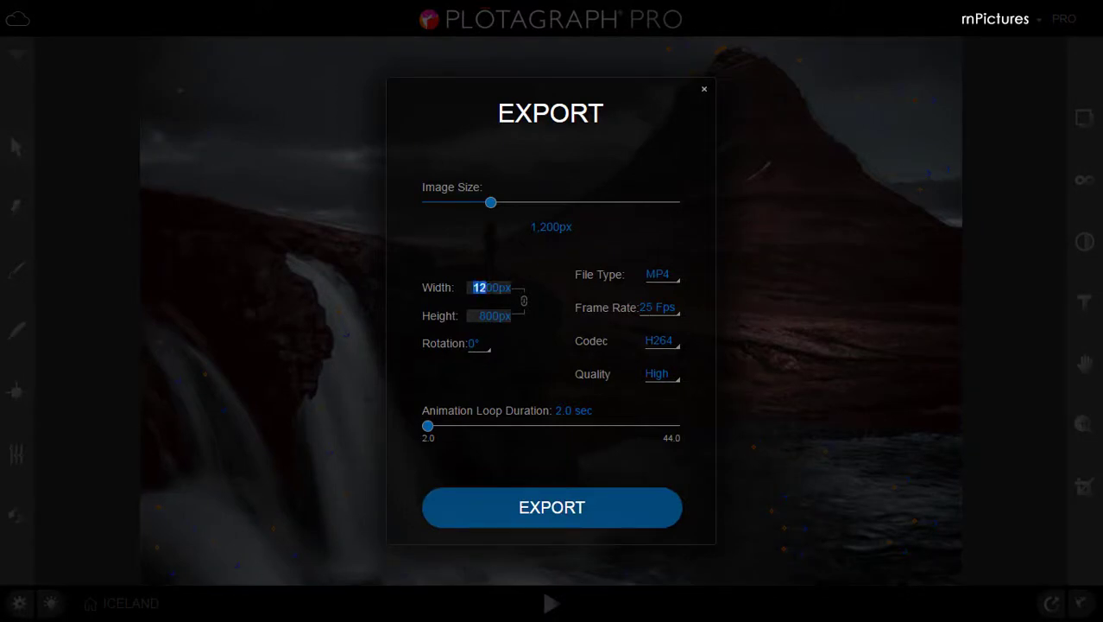
{"action": "type", "text": "192"}
{"action": "left_click", "coordinate": [671, 316]}
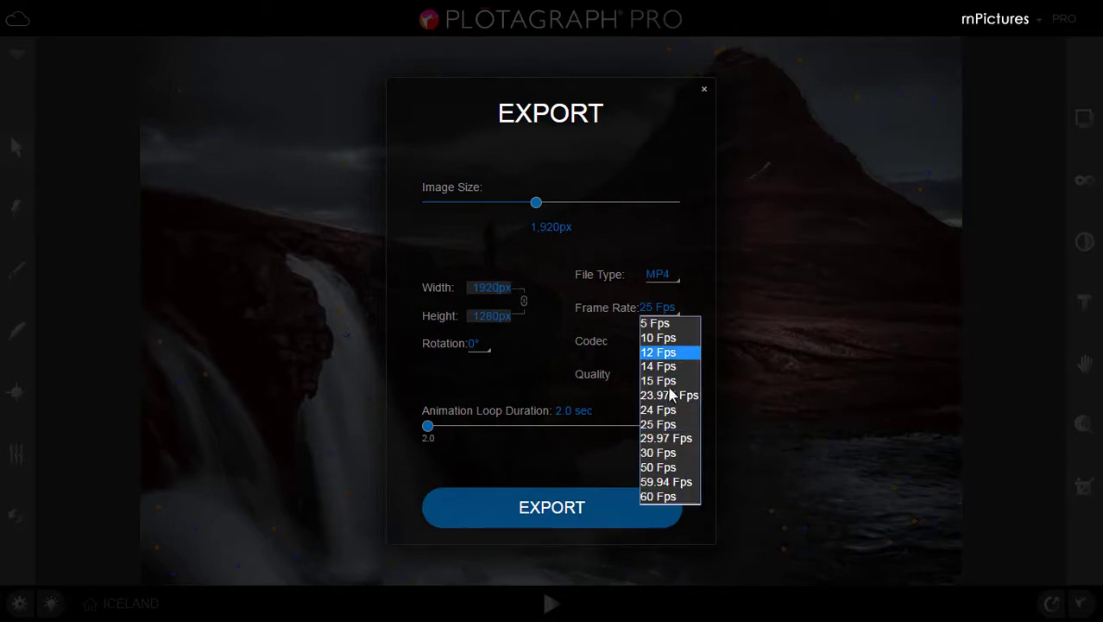
{"action": "left_click", "coordinate": [669, 439]}
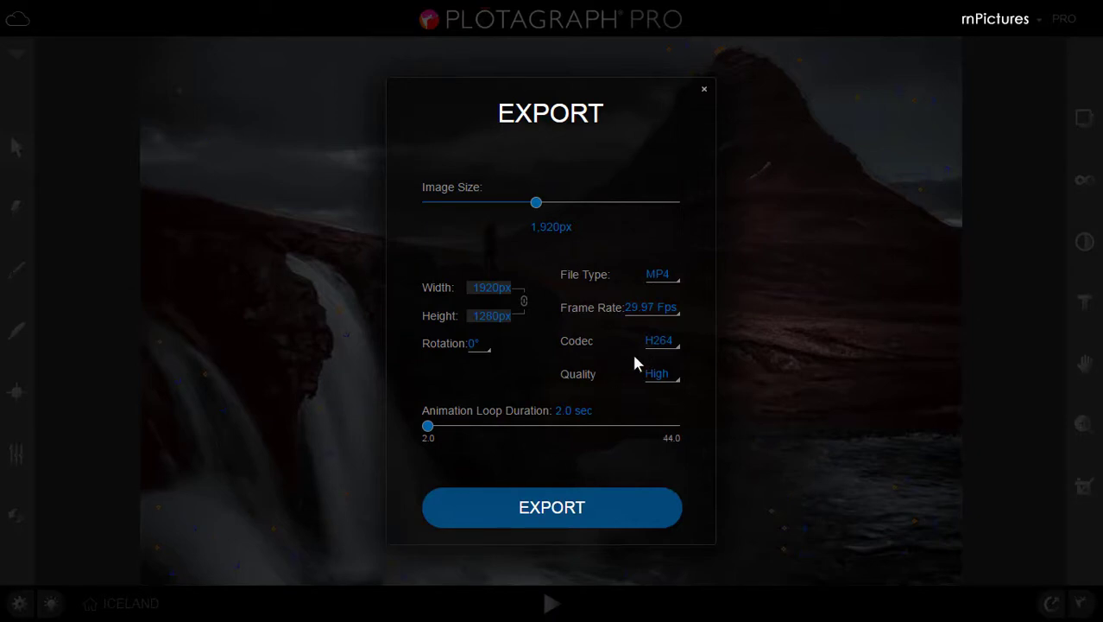
{"action": "left_click_drag", "start_coordinate": [477, 427], "coordinate": [599, 432]}
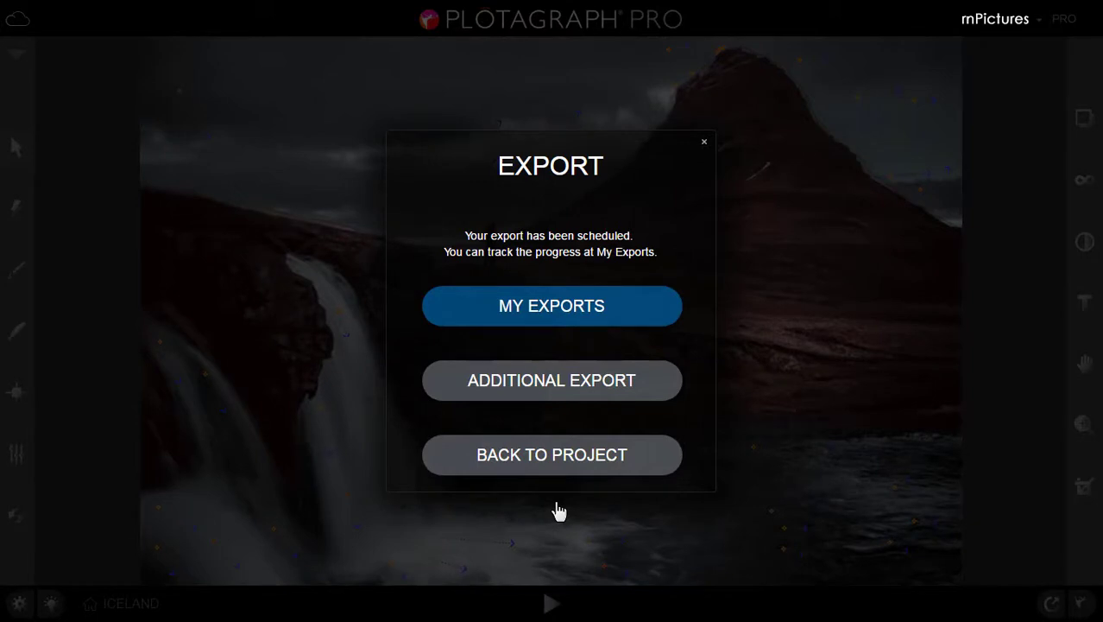
Schedule an additional export as an 820px-wide GIF at 29.97 fps.
{"action": "left_click", "coordinate": [559, 396]}
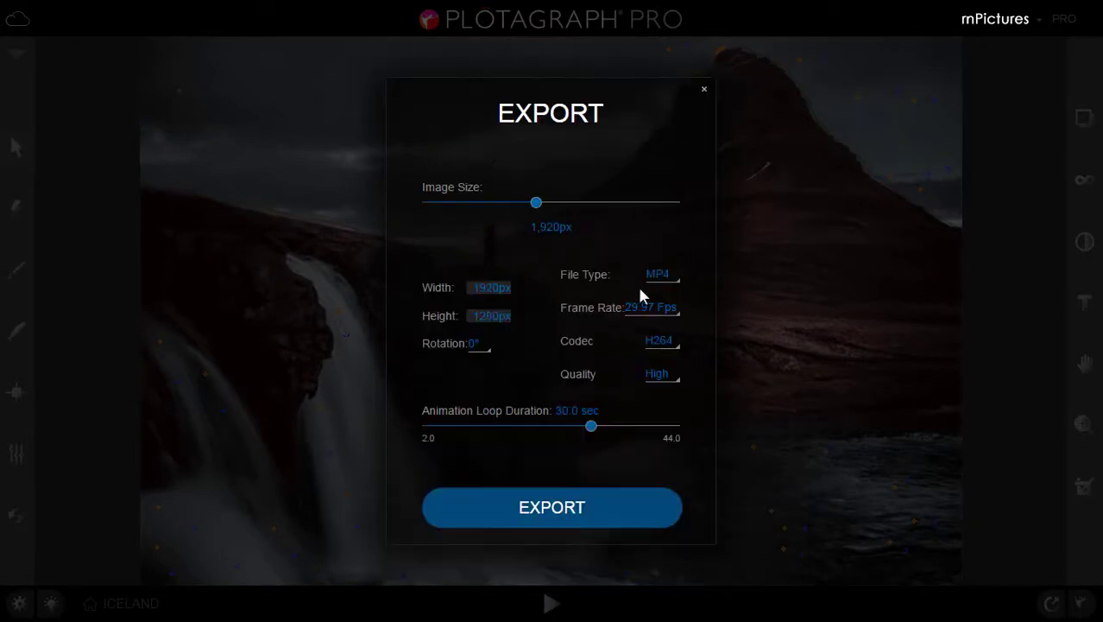
{"action": "left_click", "coordinate": [663, 276]}
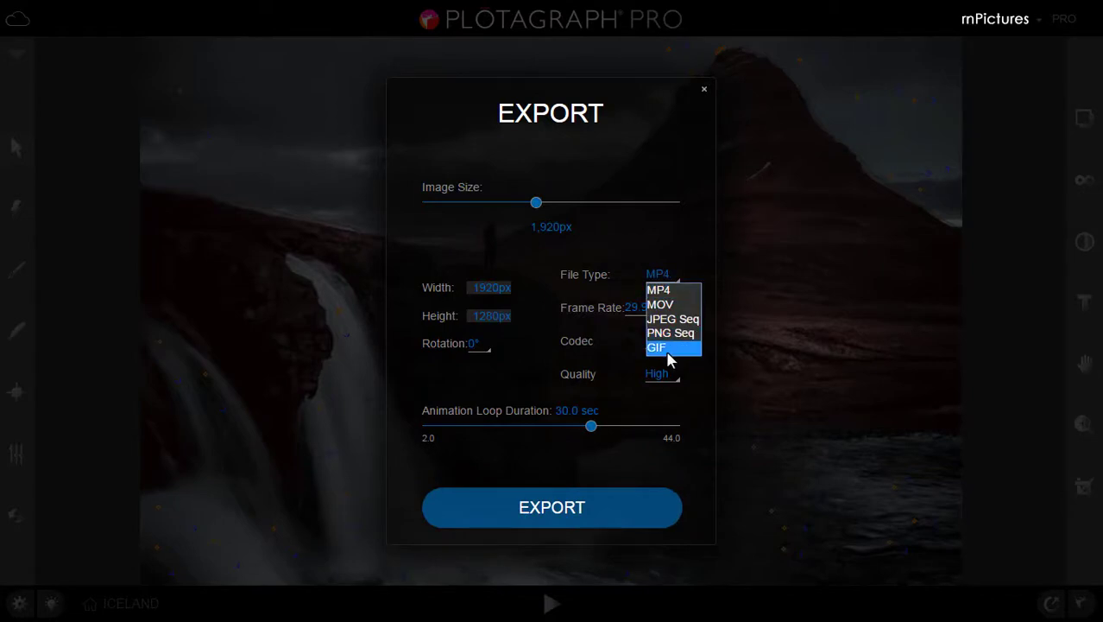
{"action": "left_click", "coordinate": [670, 349]}
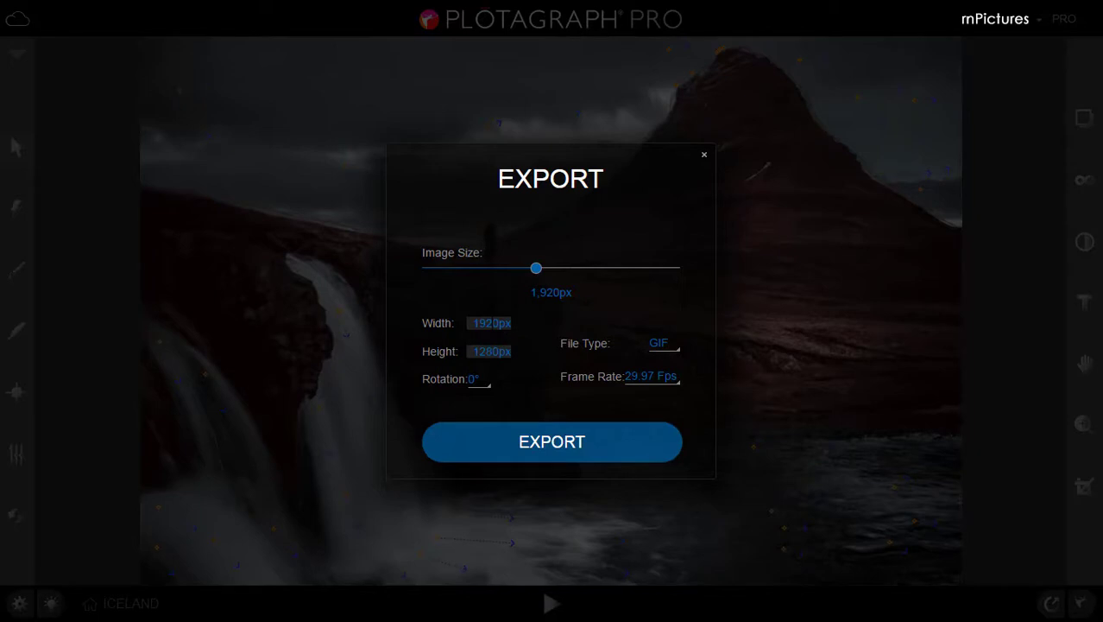
{"action": "type", "text": "1220"}
{"action": "left_click", "coordinate": [544, 445]}
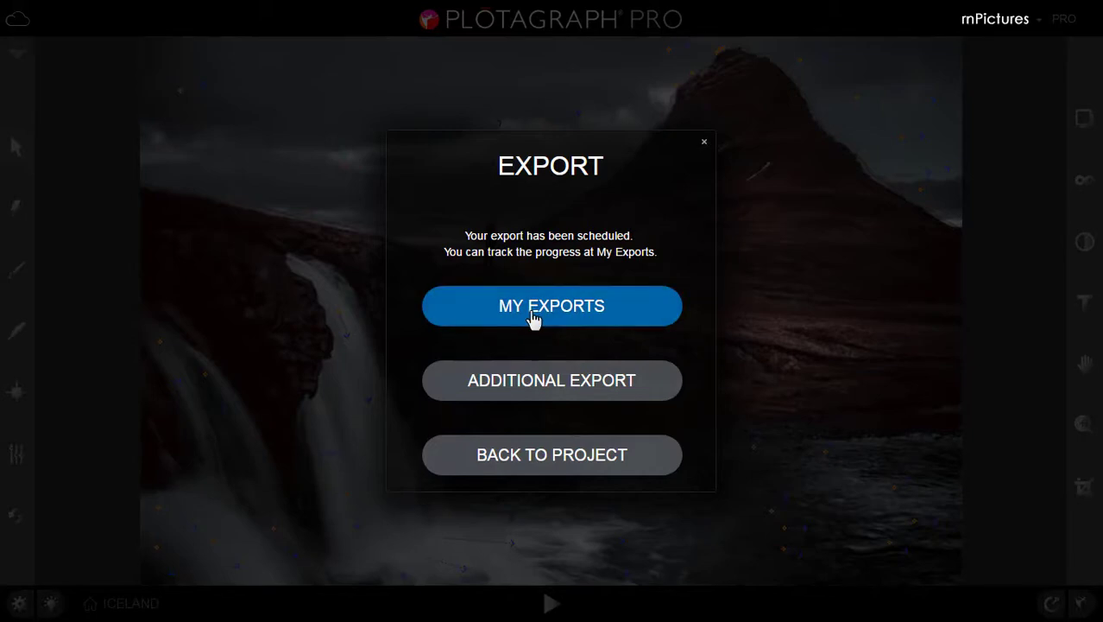
Open My Exports and scroll back to the Iceland 820 GIF and 1920 MP4 rows.
{"action": "left_click", "coordinate": [534, 319]}
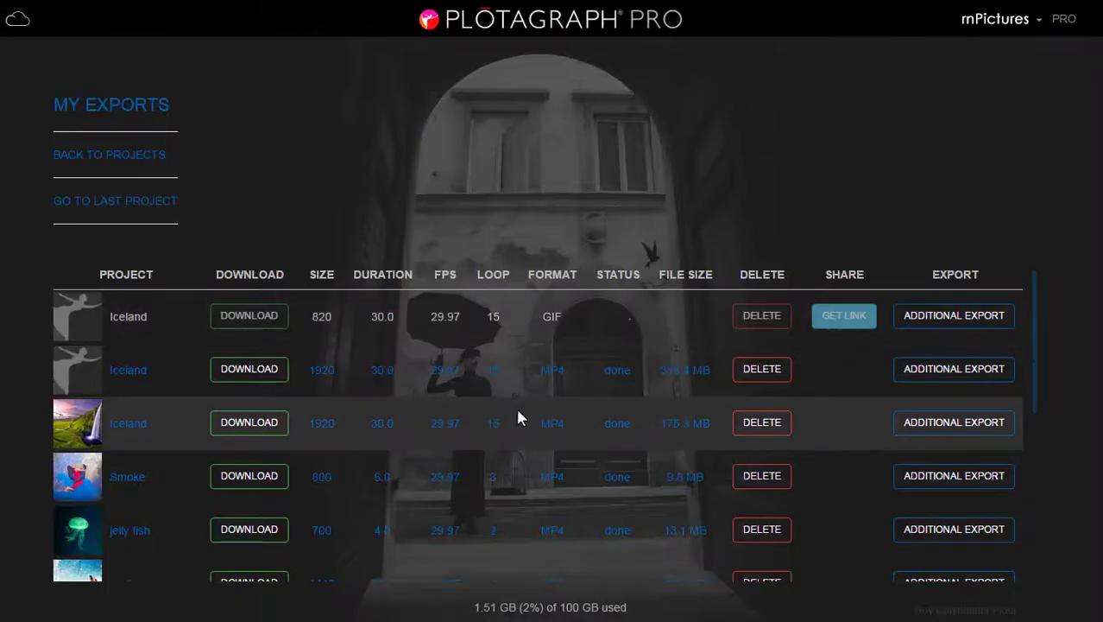
{"action": "scroll", "coordinate": [517, 414], "scroll_direction": "down", "scroll_amount": 1}
{"action": "scroll", "coordinate": [518, 414], "scroll_direction": "down", "scroll_amount": 4}
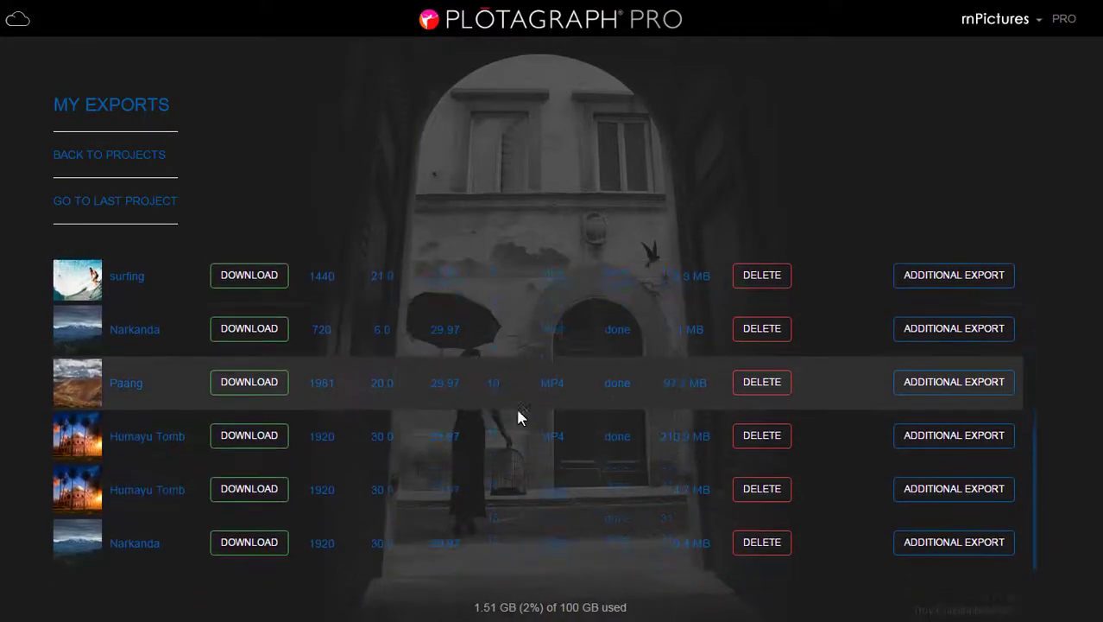
{"action": "scroll", "coordinate": [518, 412], "scroll_direction": "up", "scroll_amount": 5}
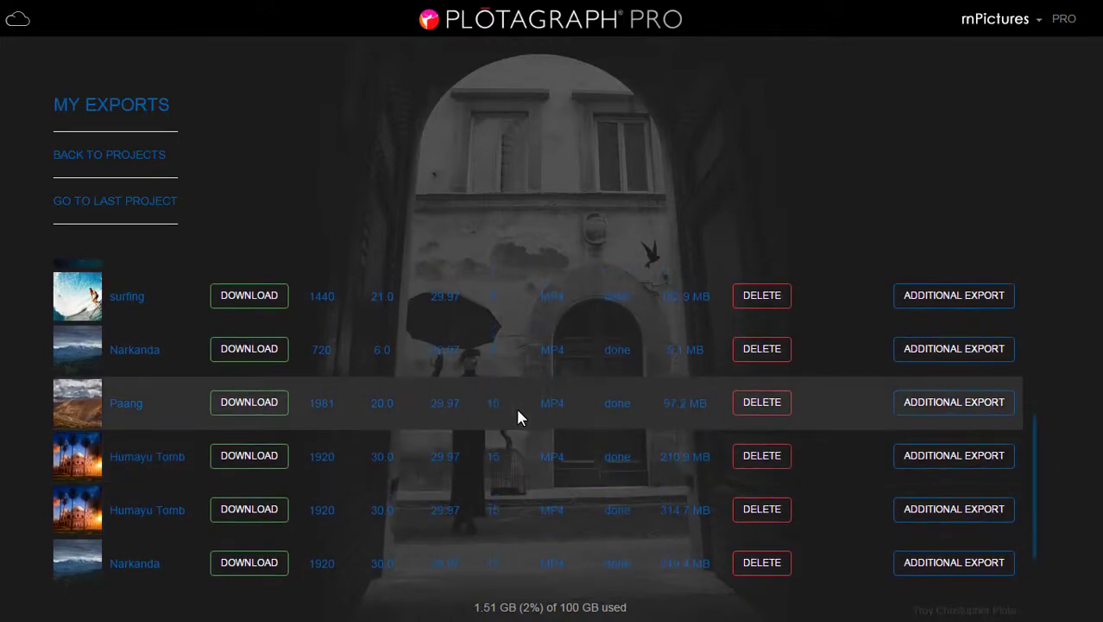